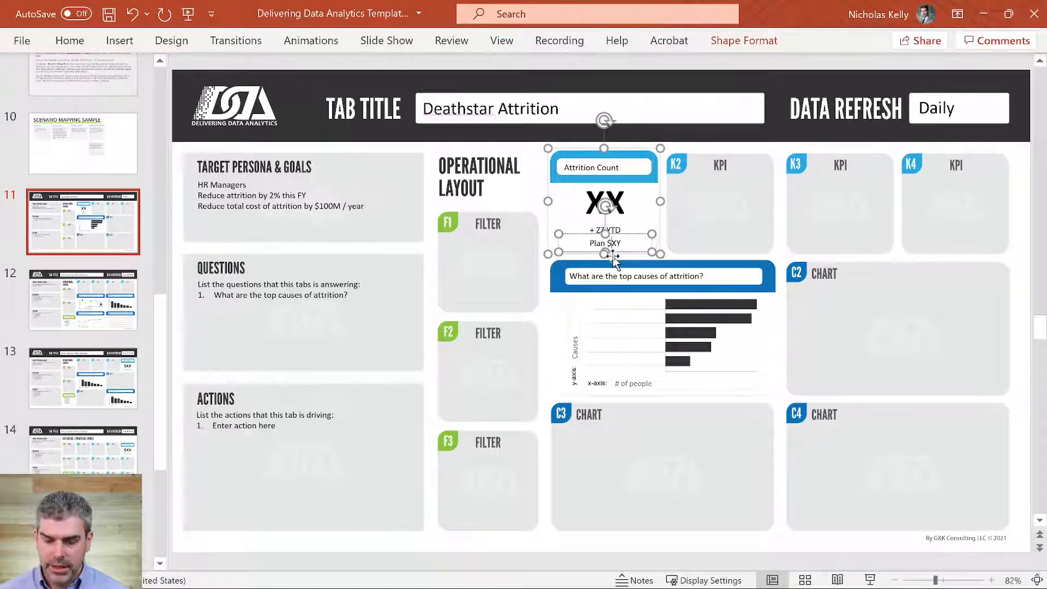
Remove the dollar sign from the Attrition Count card's plan line and set the card's main figure to 200.
key(BackSpace)
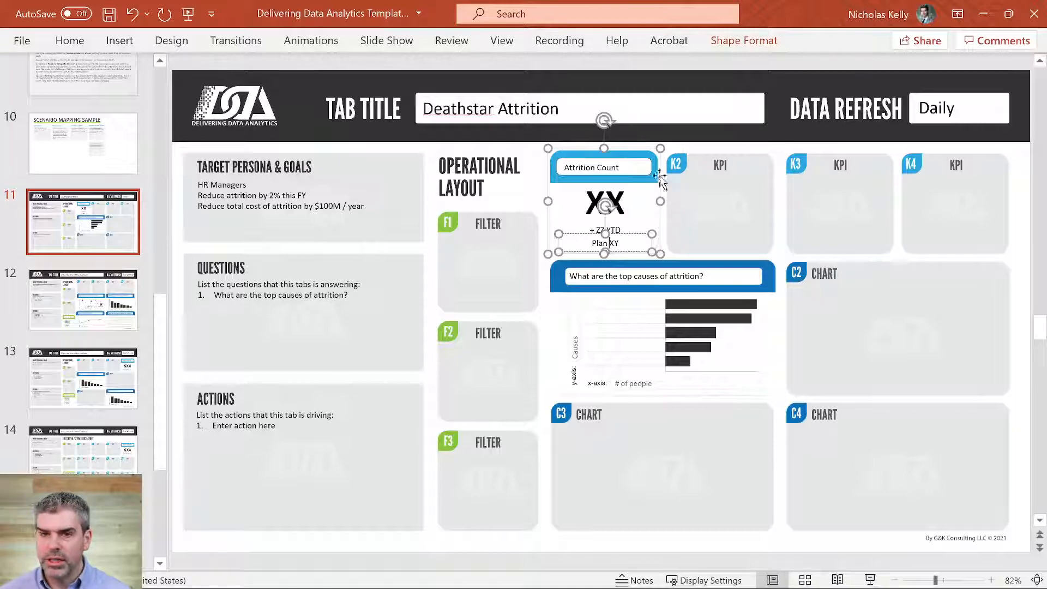
click(709, 115)
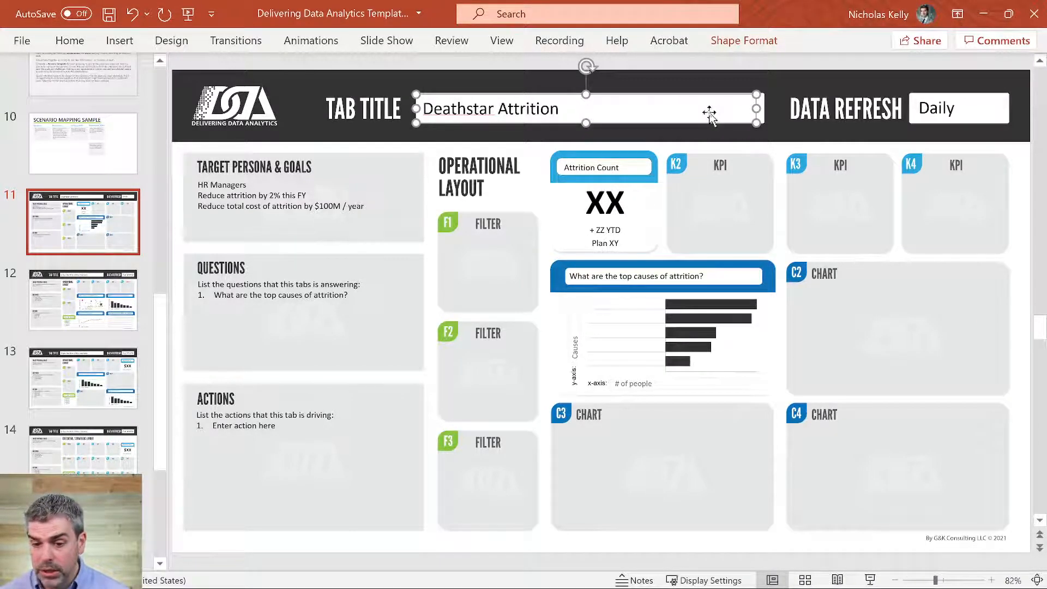
double_click(607, 207)
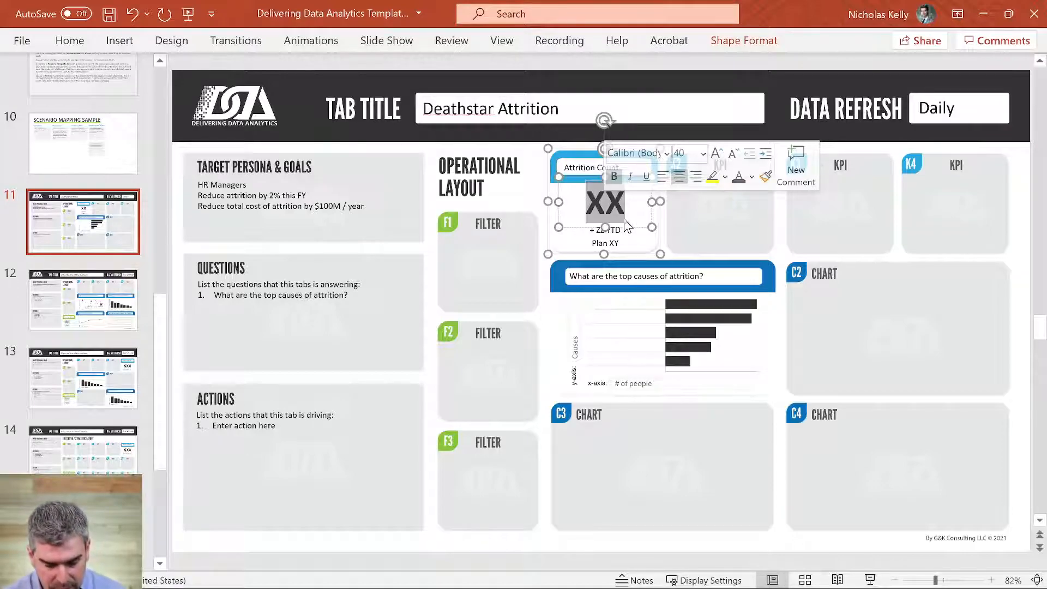
text(200)
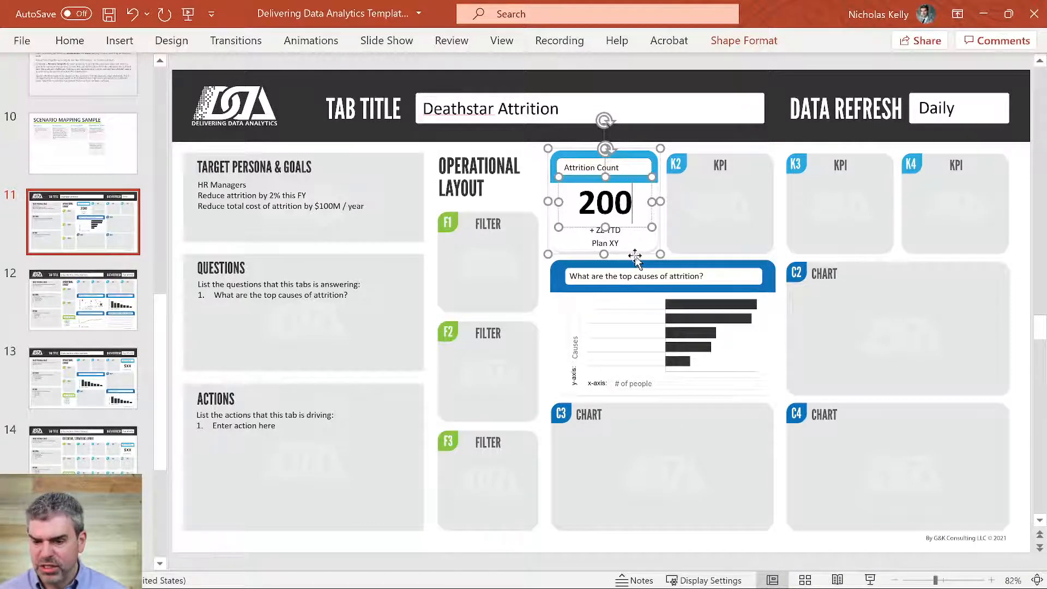
Set the Attrition Count card's change line to "+ 100 YTD" and its plan value to 50.
click(606, 229)
key(BackSpace)
key(BackSpace)
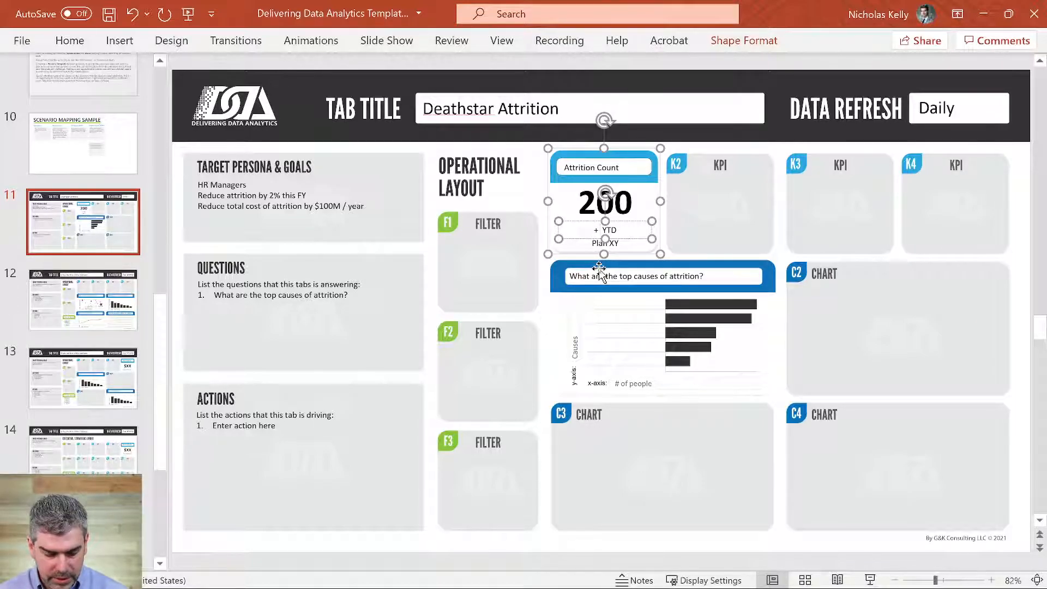
text(100)
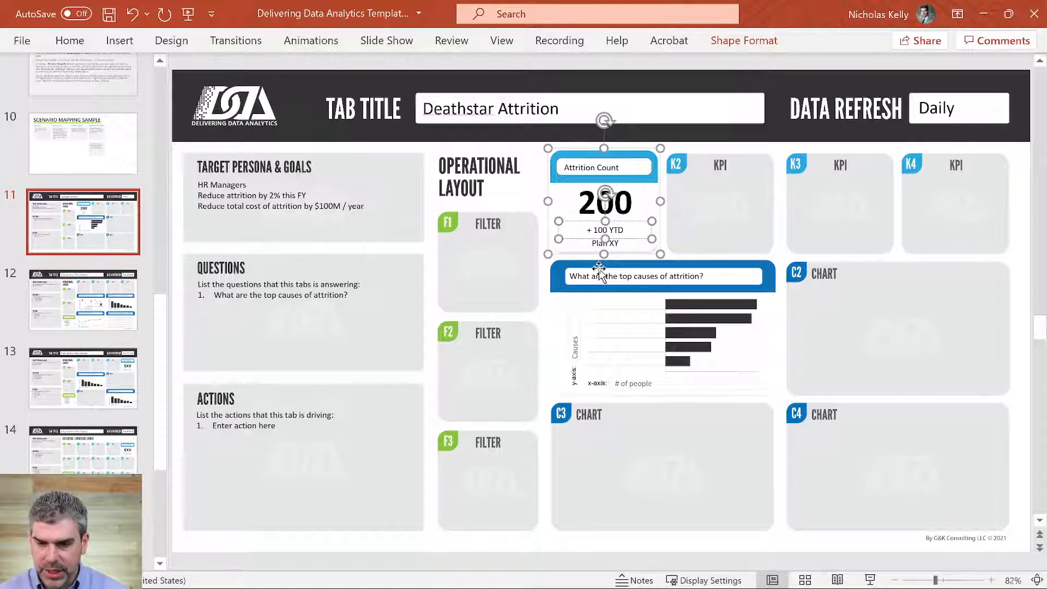
click(636, 263)
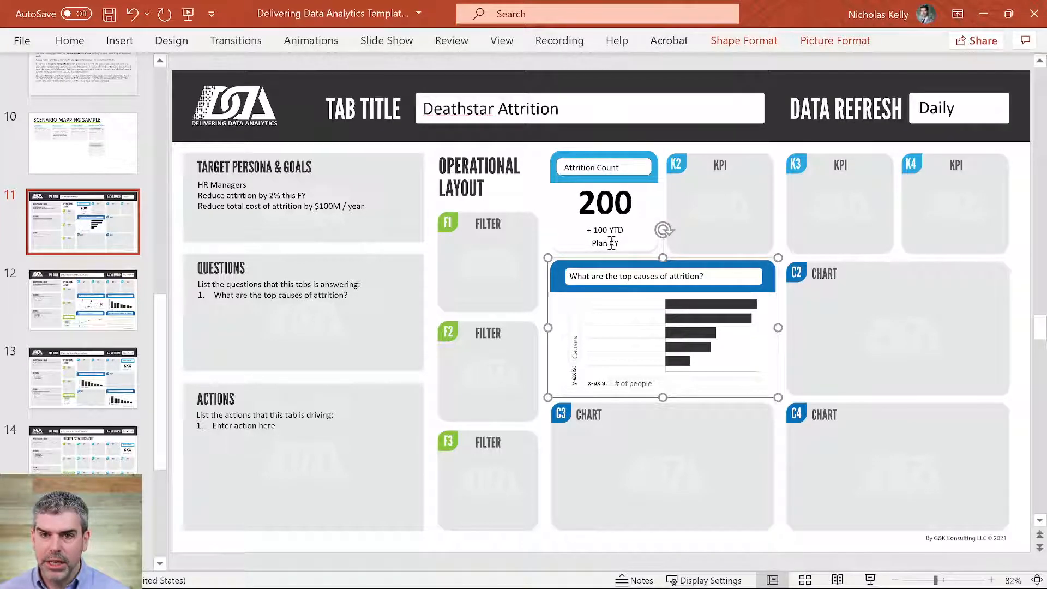
drag(608, 247, 621, 247)
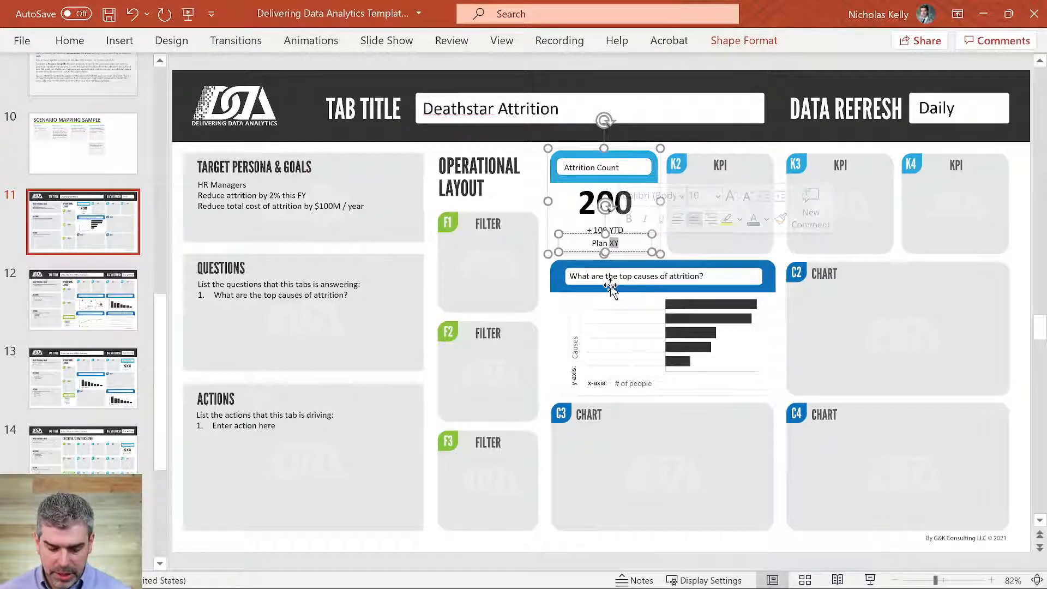
text(50)
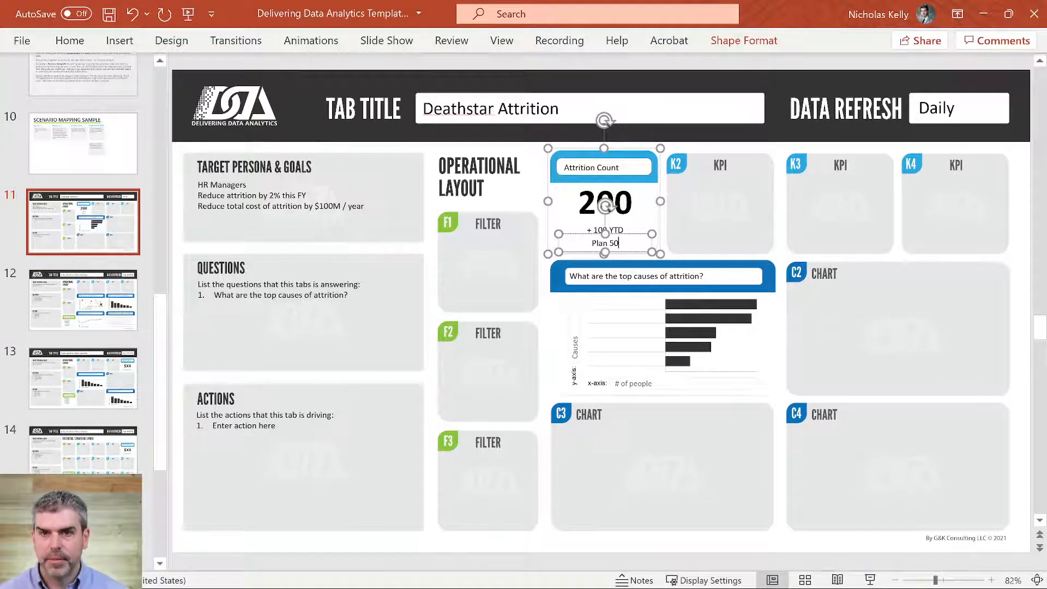
click(178, 113)
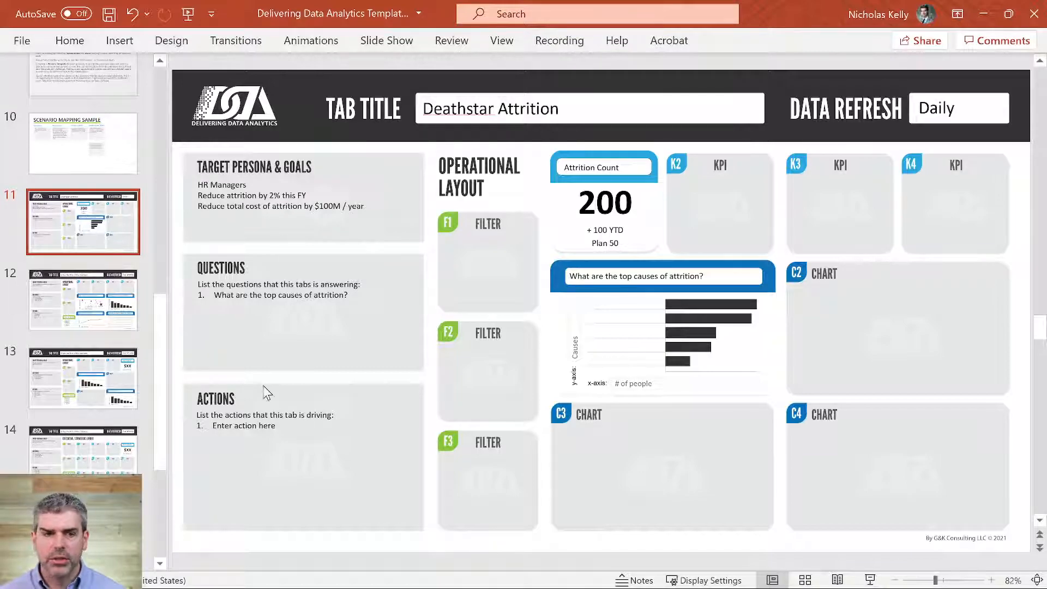
Duplicate the Attrition Count card and place the copy over the K2 KPI placeholder.
click(556, 238)
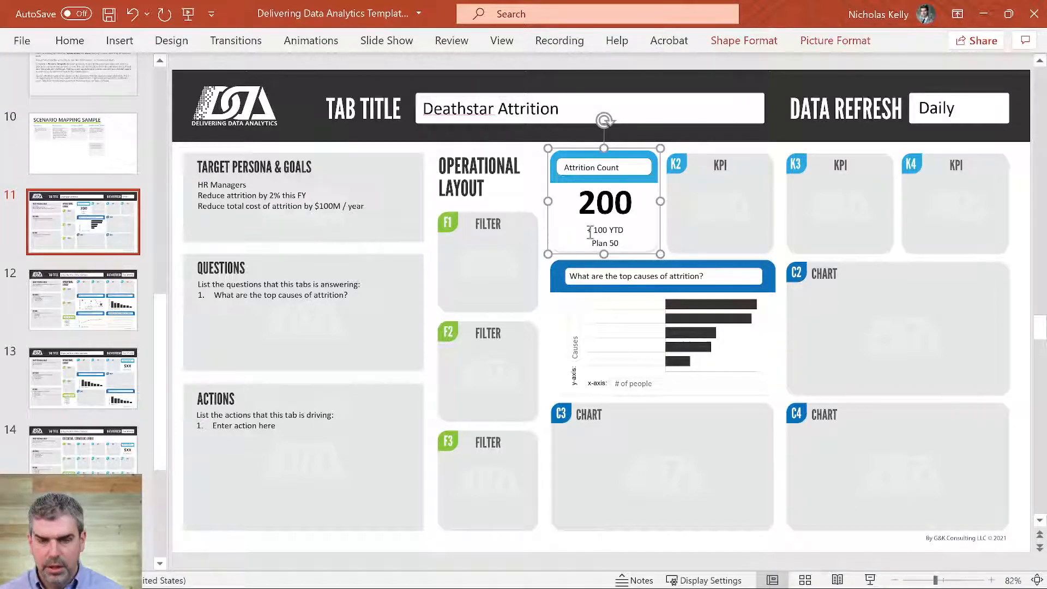
key(ctrl+c)
key(ctrl+v)
drag(655, 238, 759, 225)
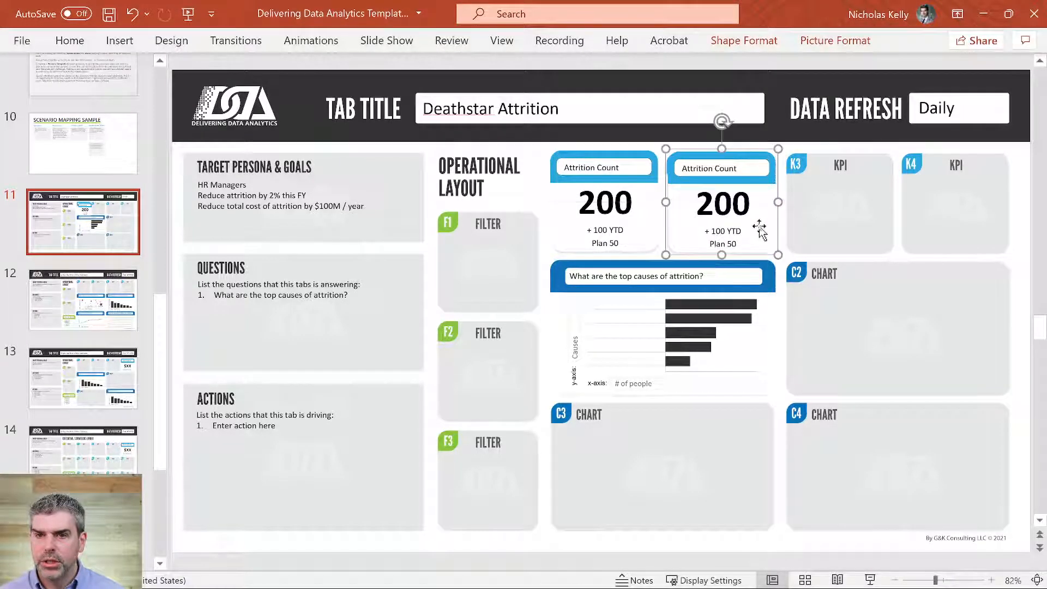
Change the title of the copied card in the K2 slot to "Cost of Attrition".
click(696, 170)
triple_click(698, 172)
text(Cos)
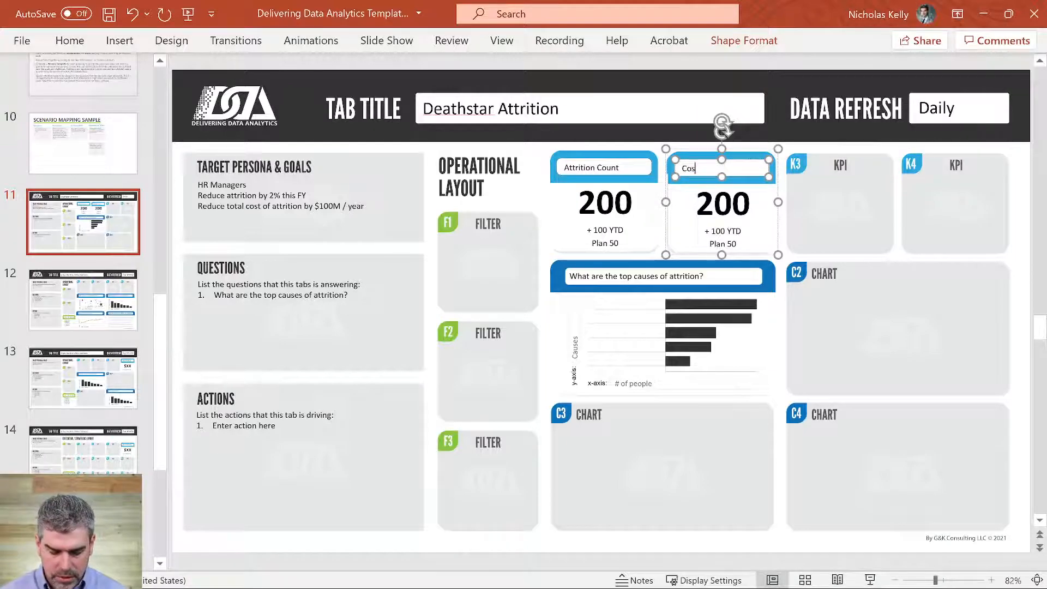
text(t of Attrition)
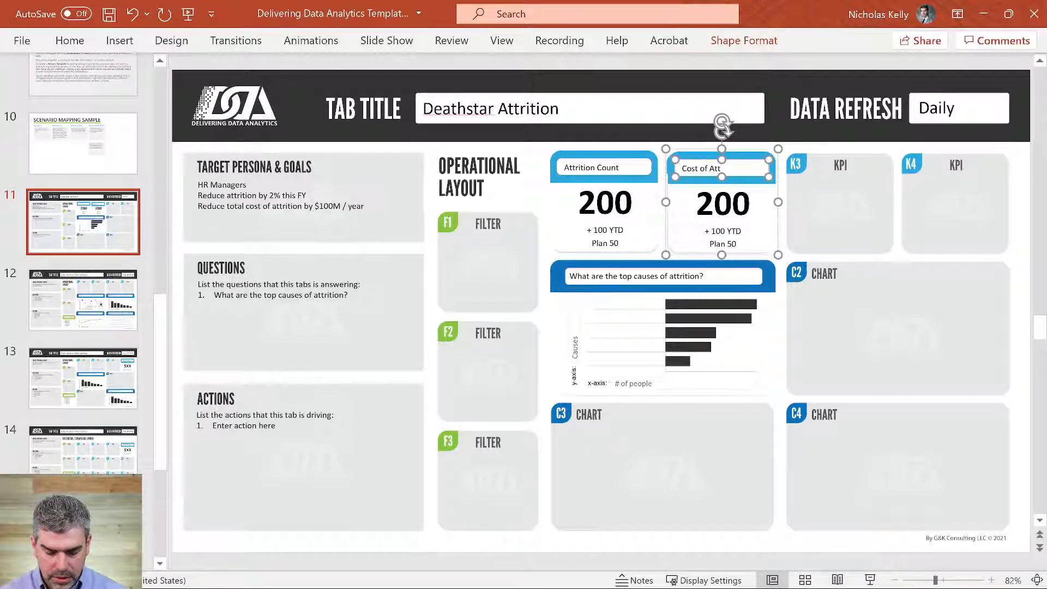
Set the Cost of Attrition card's main figure to $20M and widen its text box to fit one line.
double_click(714, 206)
double_click(714, 201)
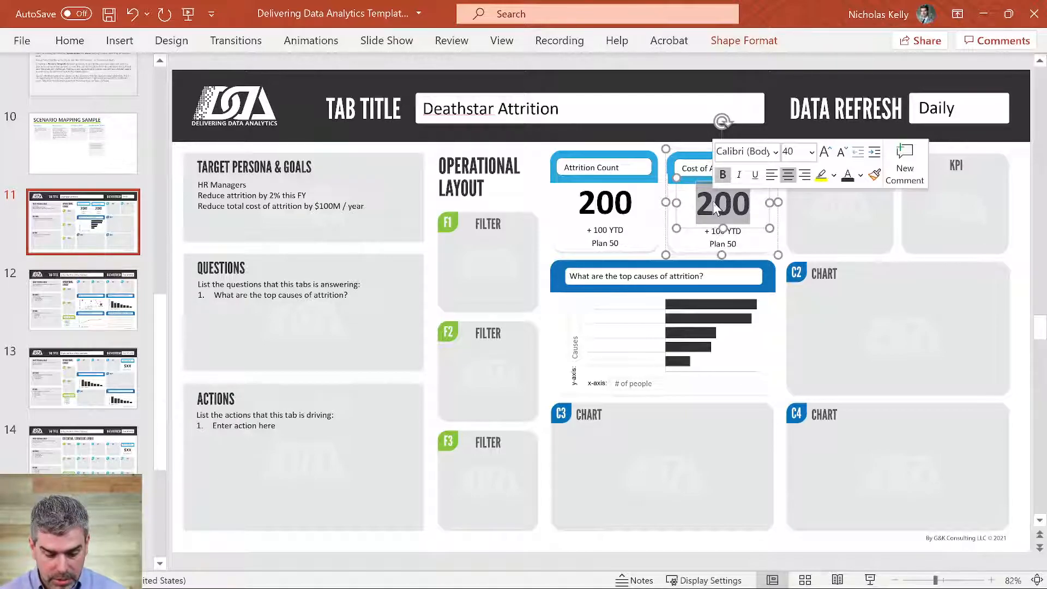
text($)
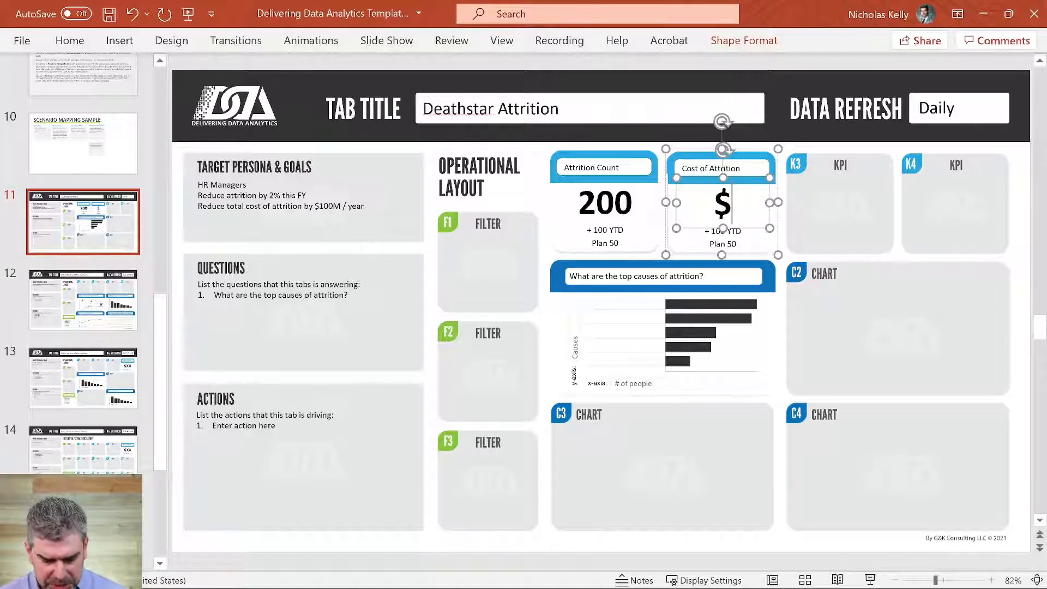
text(20M)
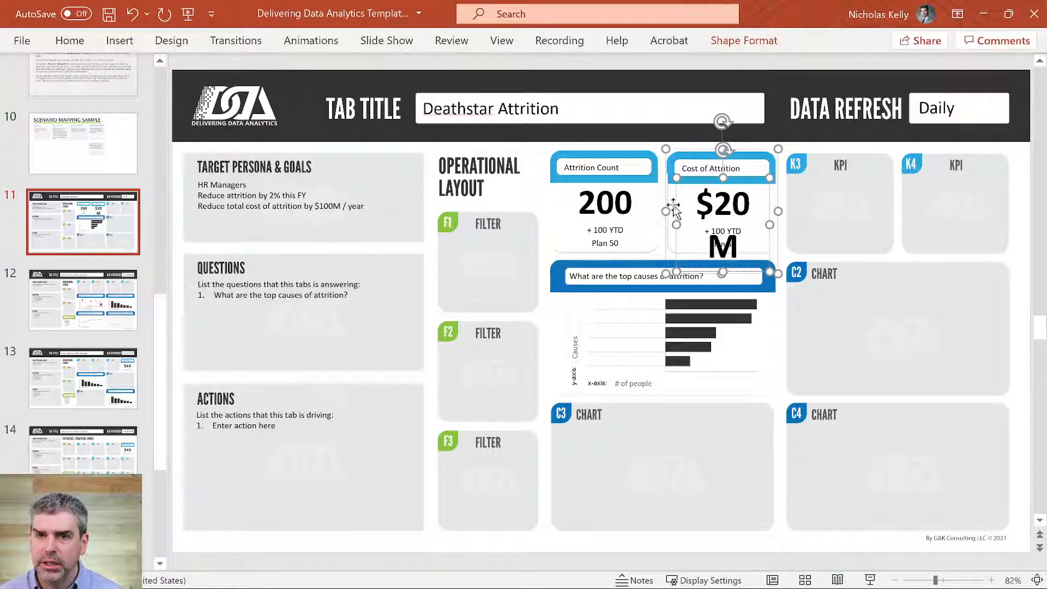
drag(676, 225, 667, 224)
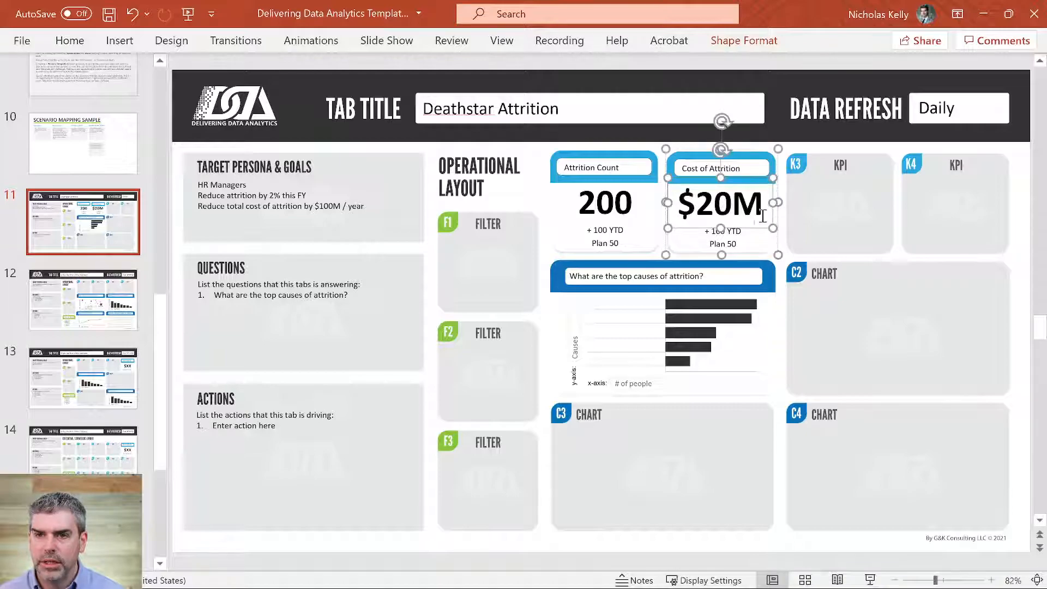
Change the Cost of Attrition card's year-to-date line to "+ $50M YTD".
click(737, 243)
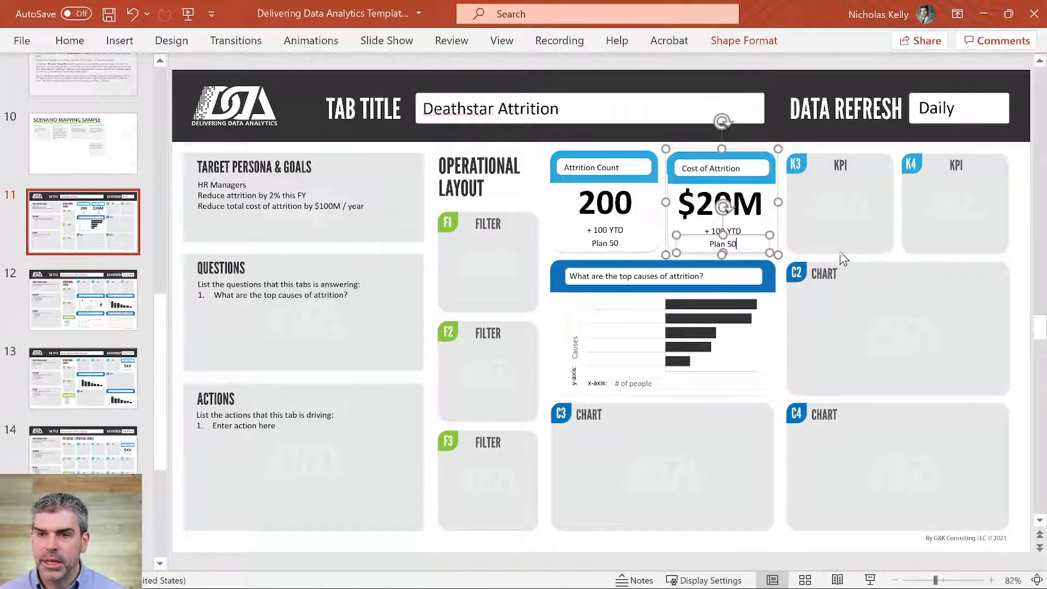
click(840, 253)
double_click(719, 231)
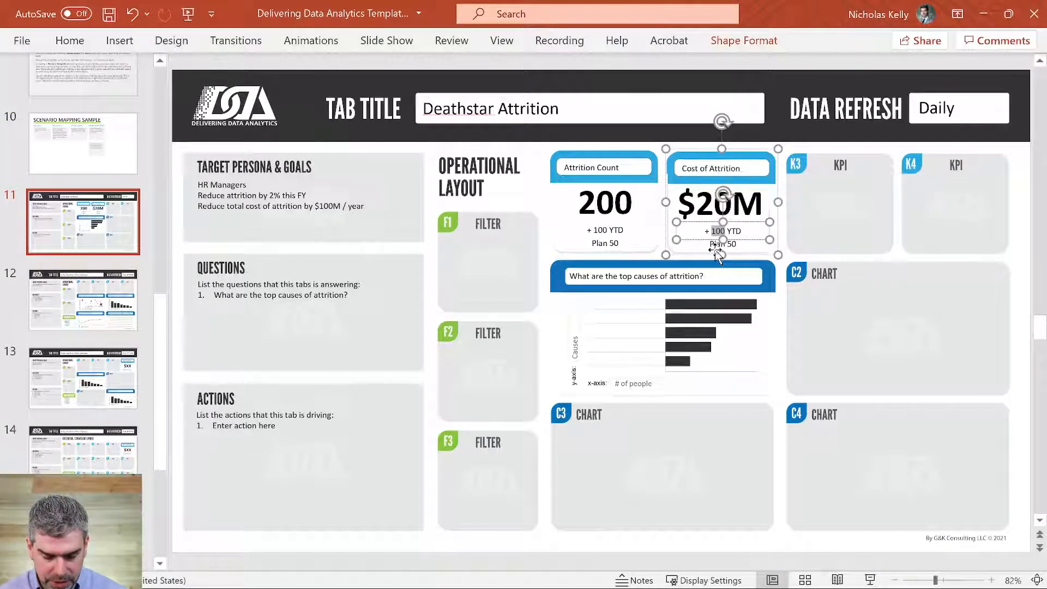
text($)
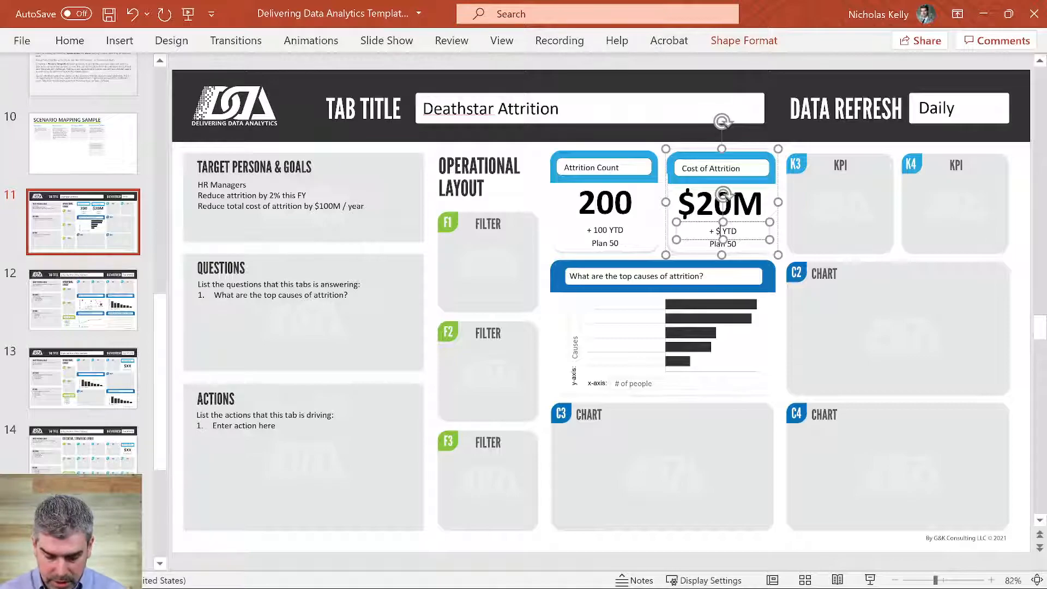
text(50)
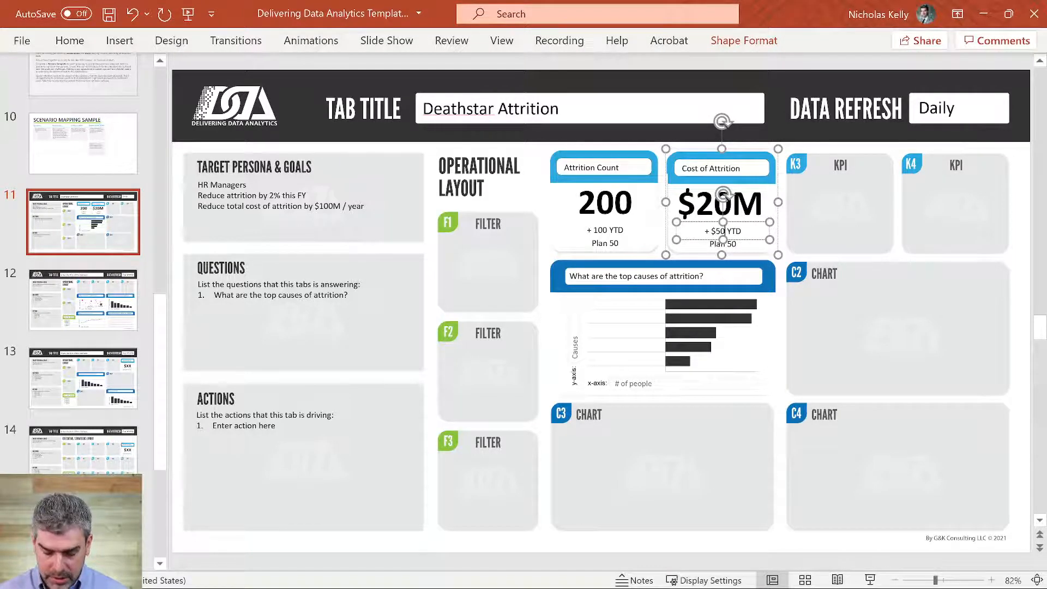
text(M)
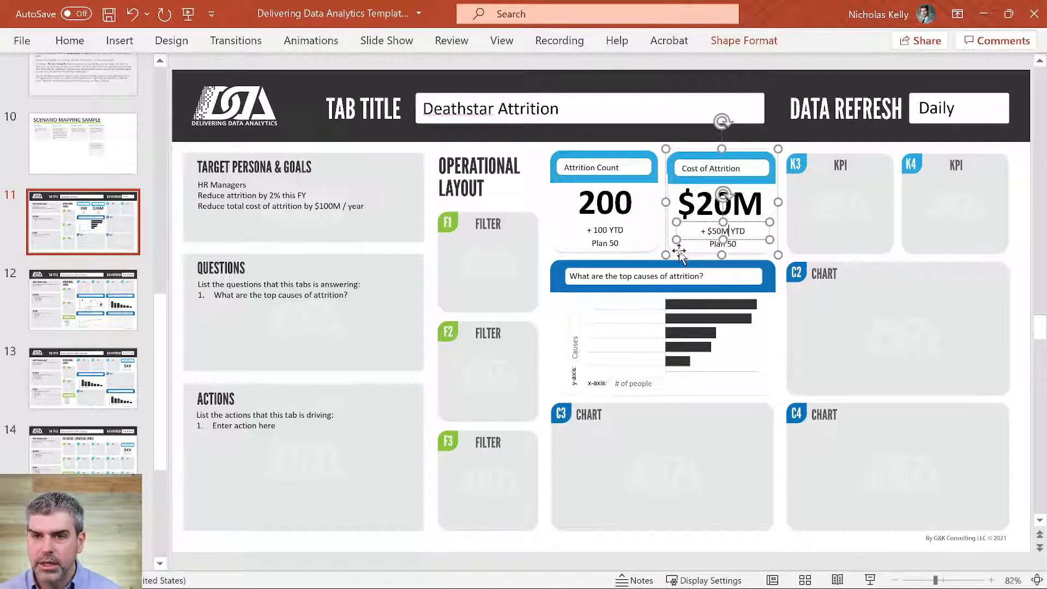
Set the plan value on the Cost of Attrition card to $1M.
click(737, 243)
double_click(737, 243)
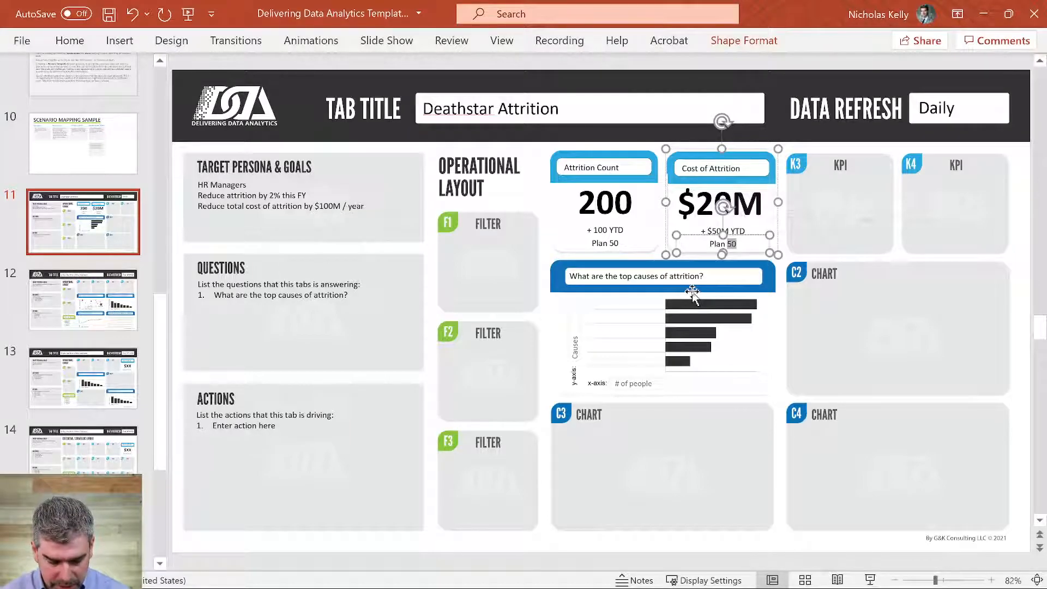
text($)
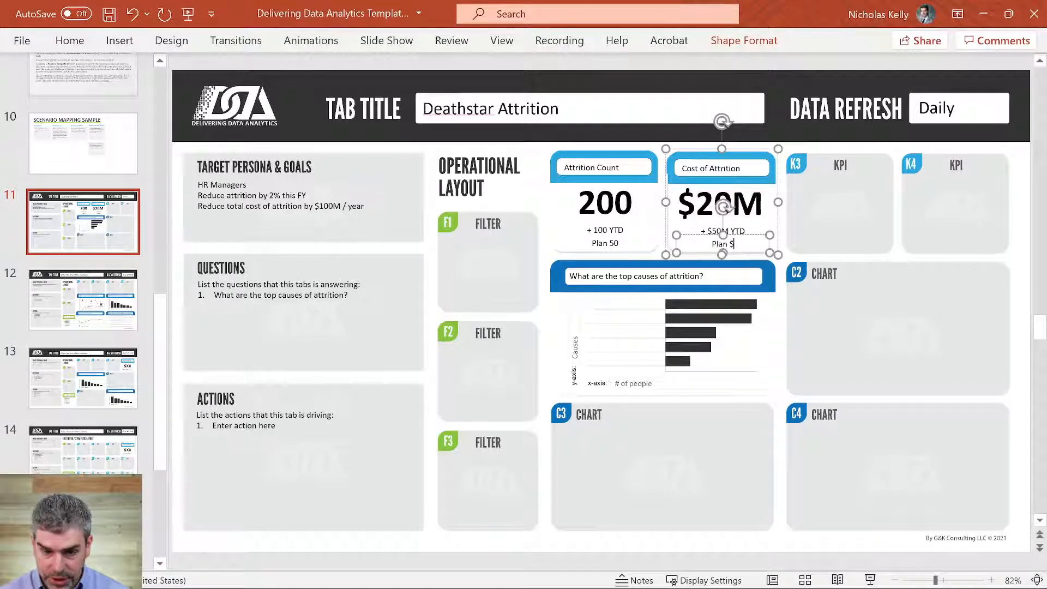
text(1M)
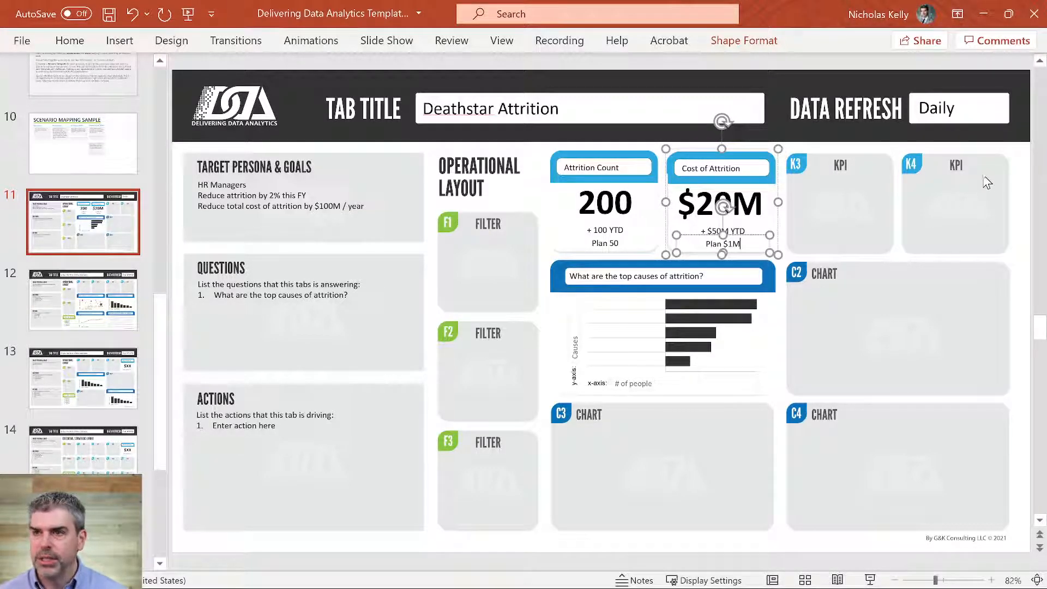
click(1007, 146)
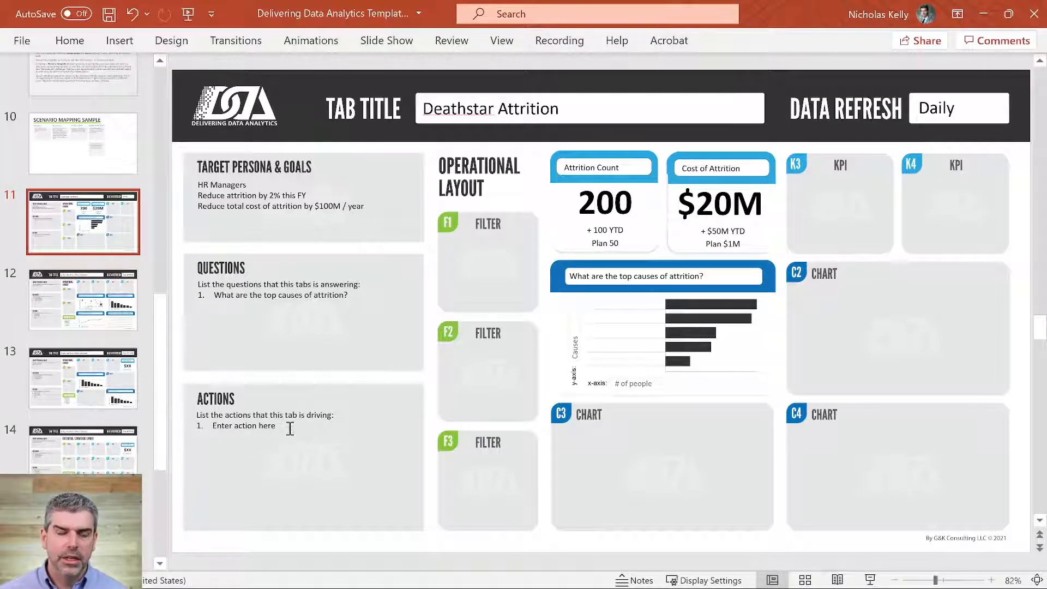
Replace the placeholder action under Actions with "Darth Vader attend HR training if Darth Vader-related attrition > 7%".
drag(290, 429, 206, 424)
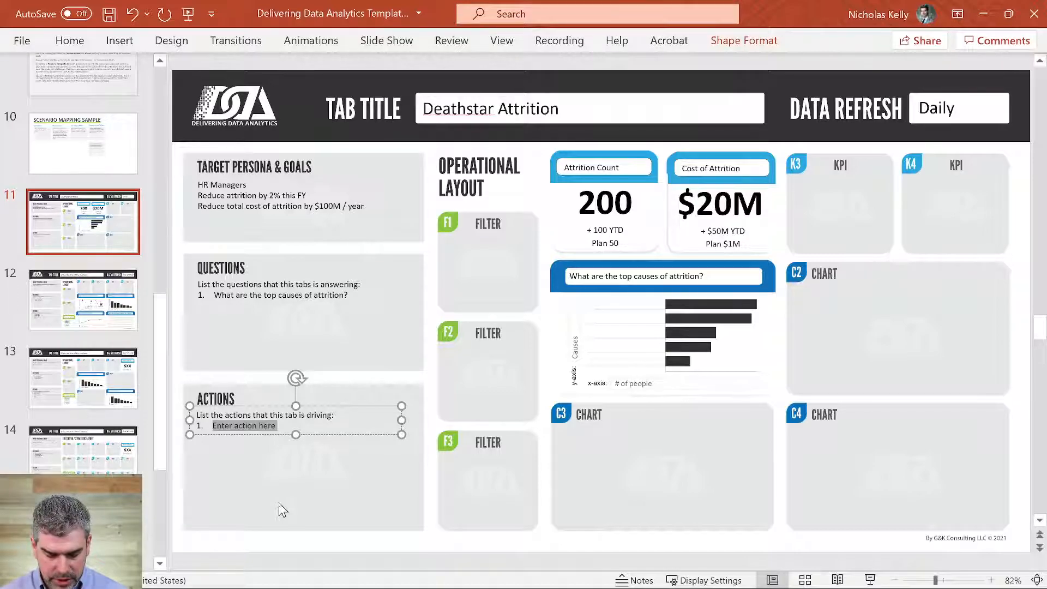
text(Dat)
text(t)
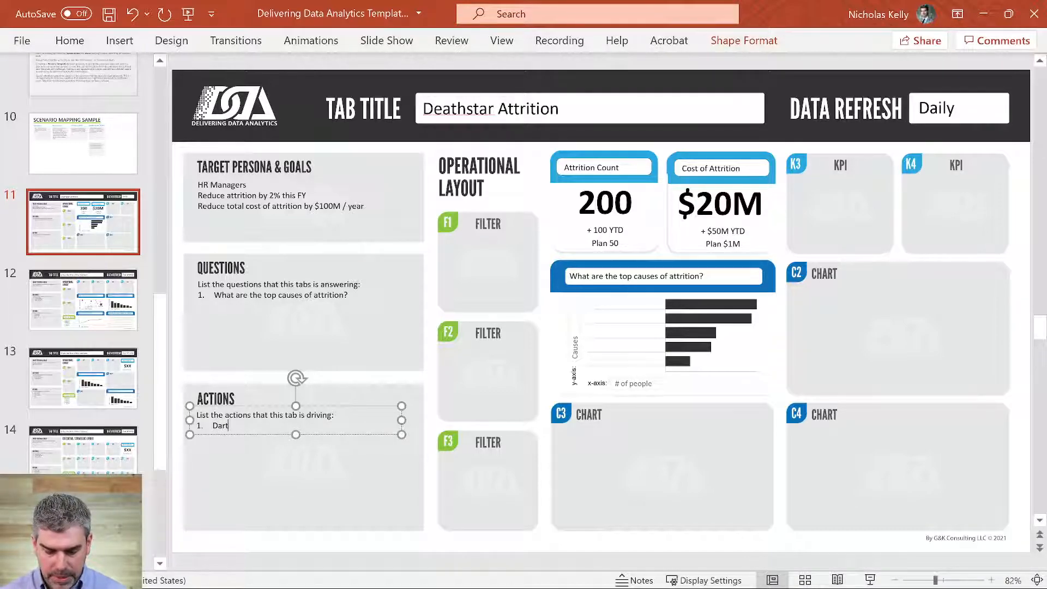
text(h Vader )
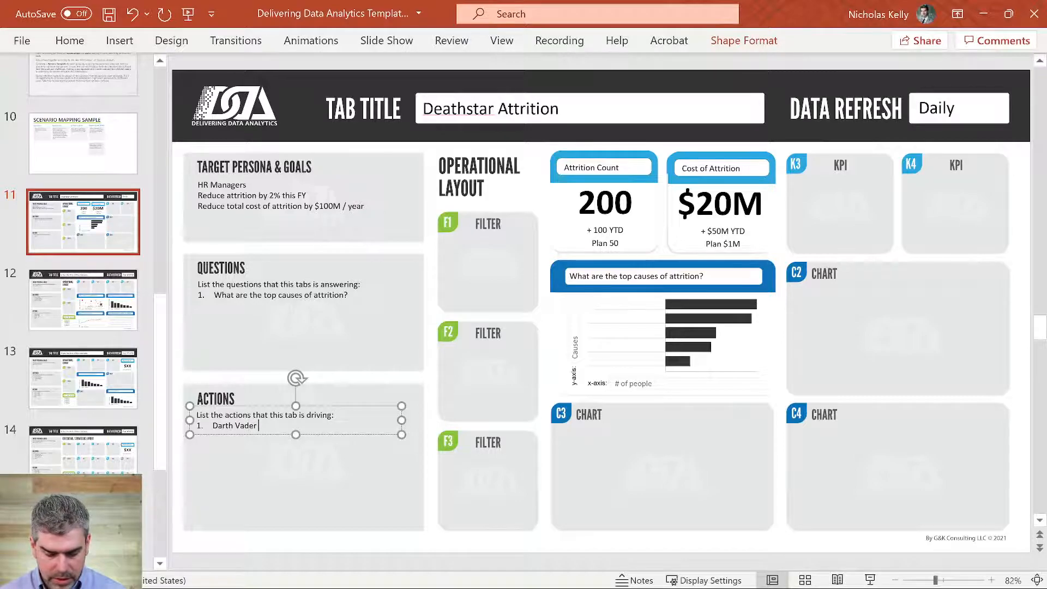
text(attend )
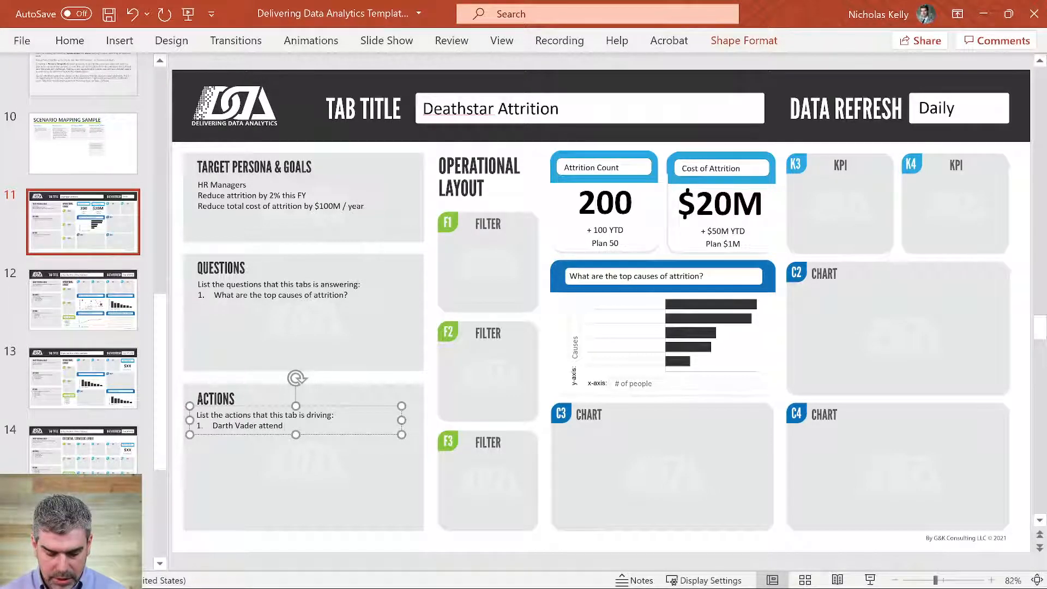
text(HR training if)
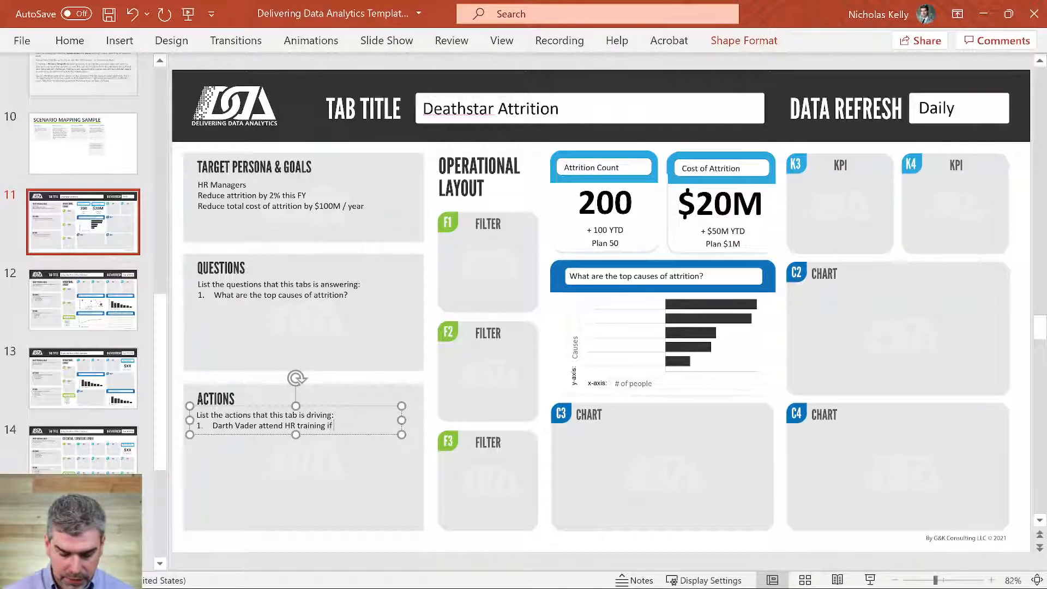
text( Da)
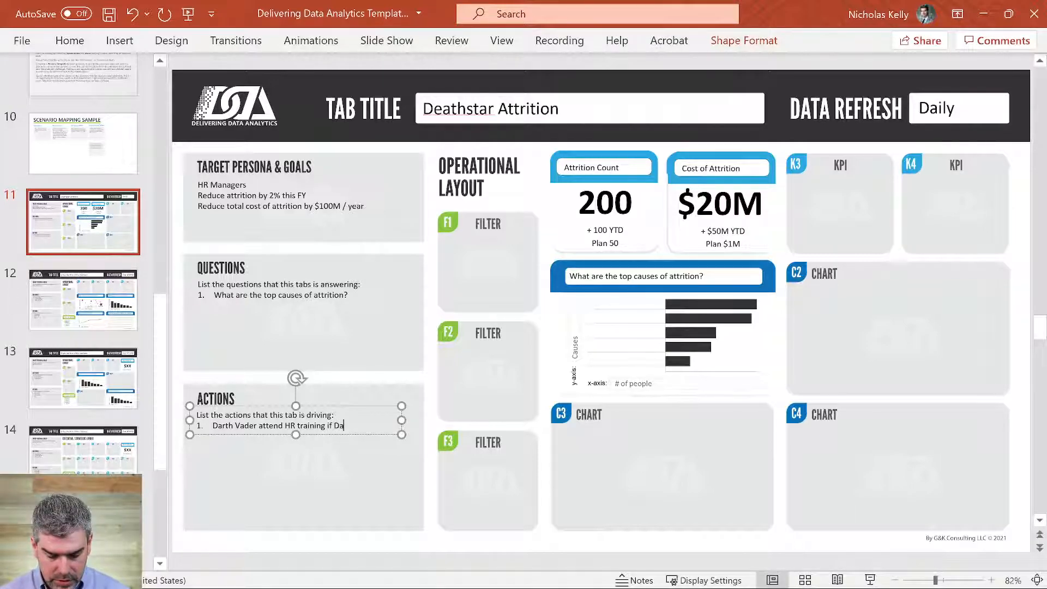
text(rth Vader)
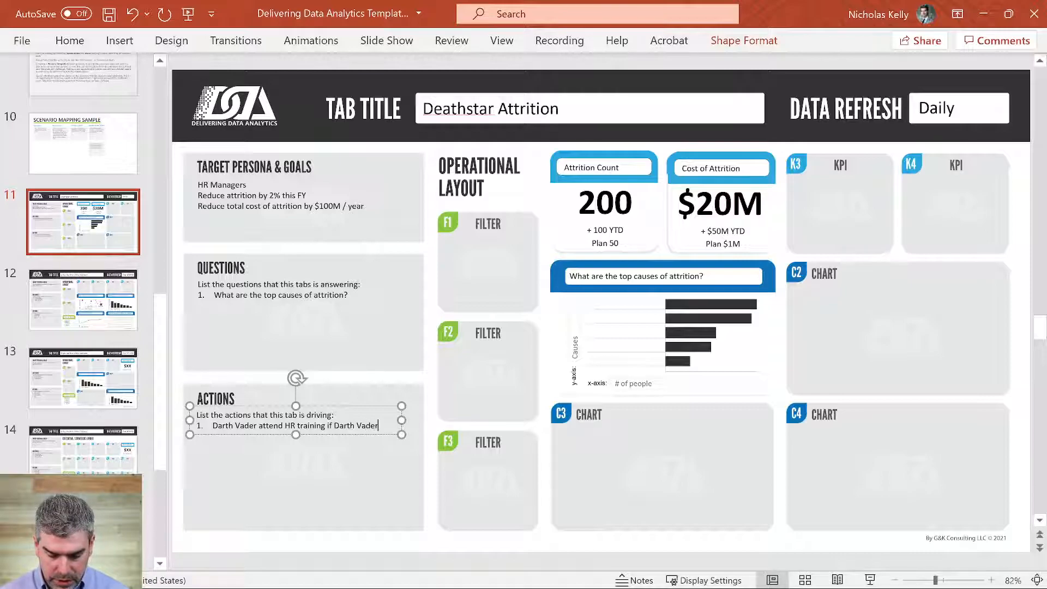
text(-related attri)
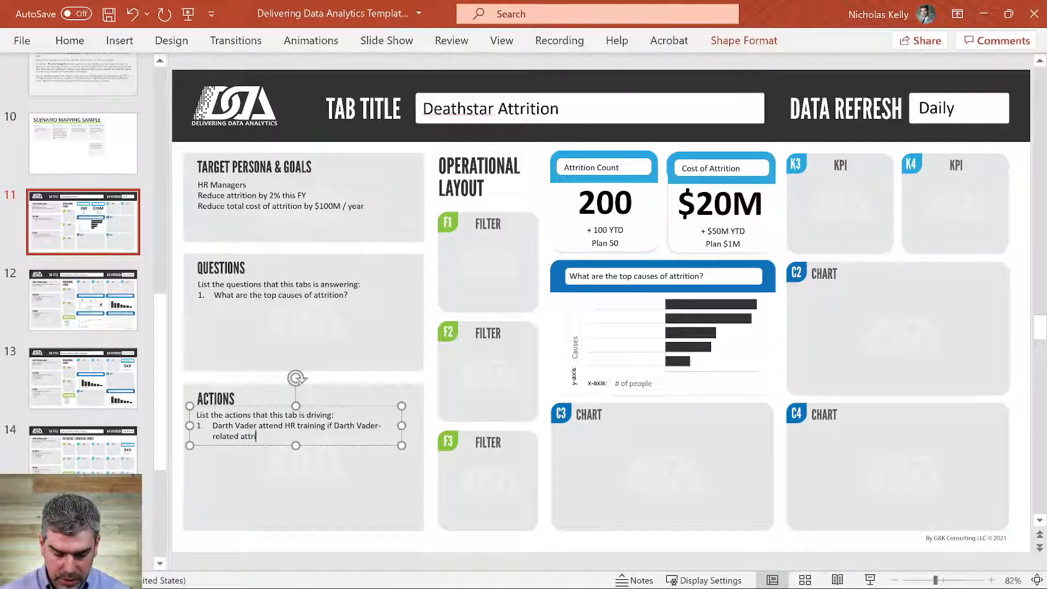
text(tion)
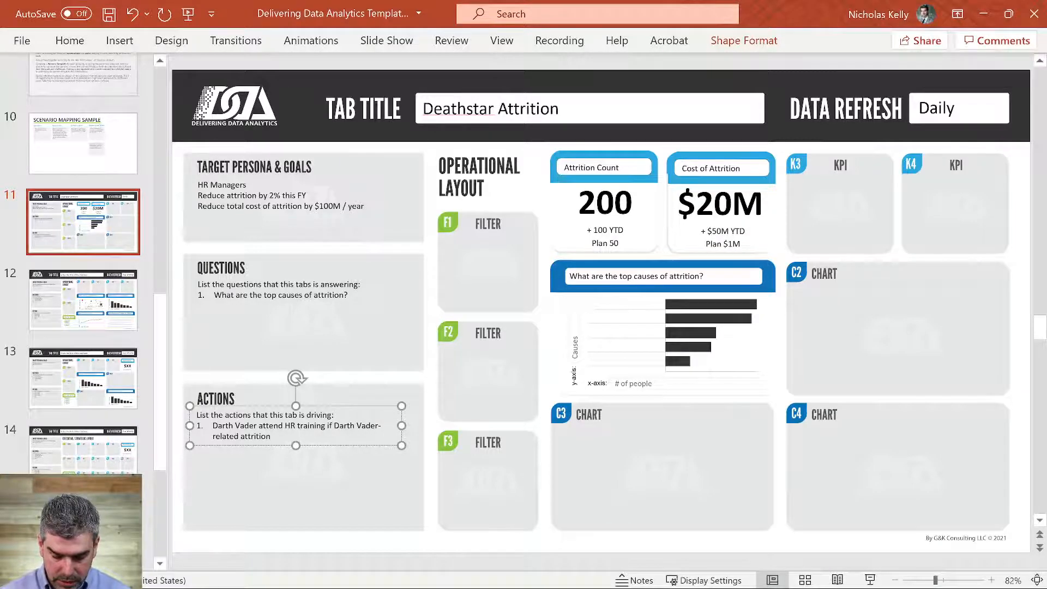
text( > 7)
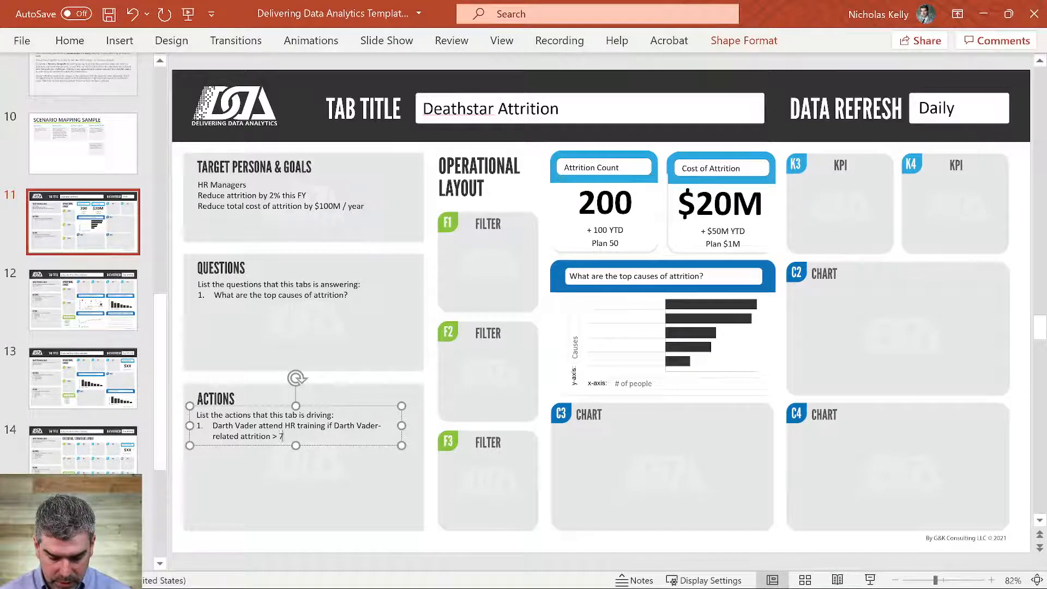
text(%)
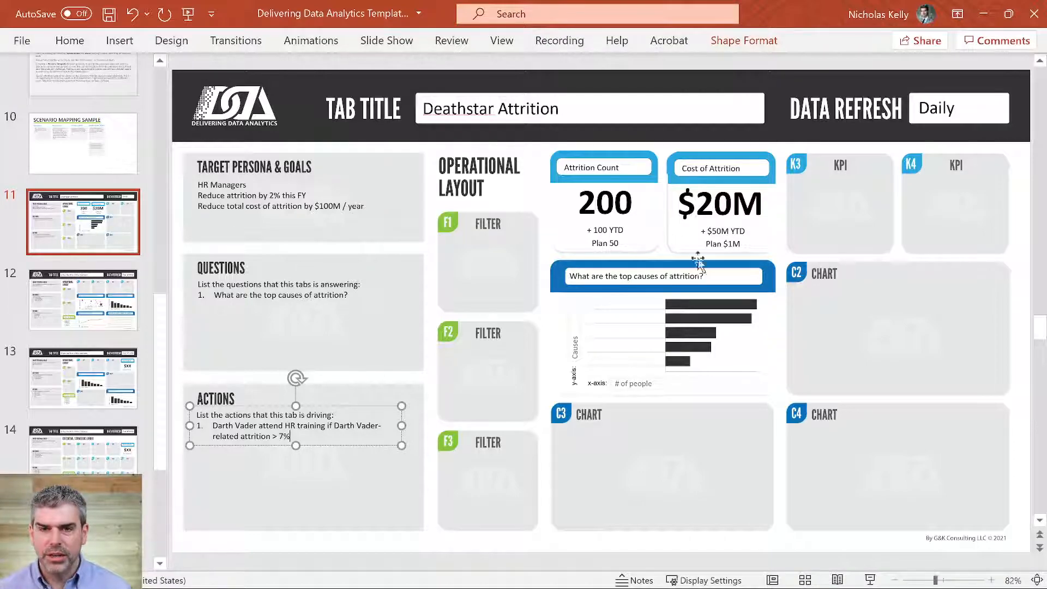
click(679, 319)
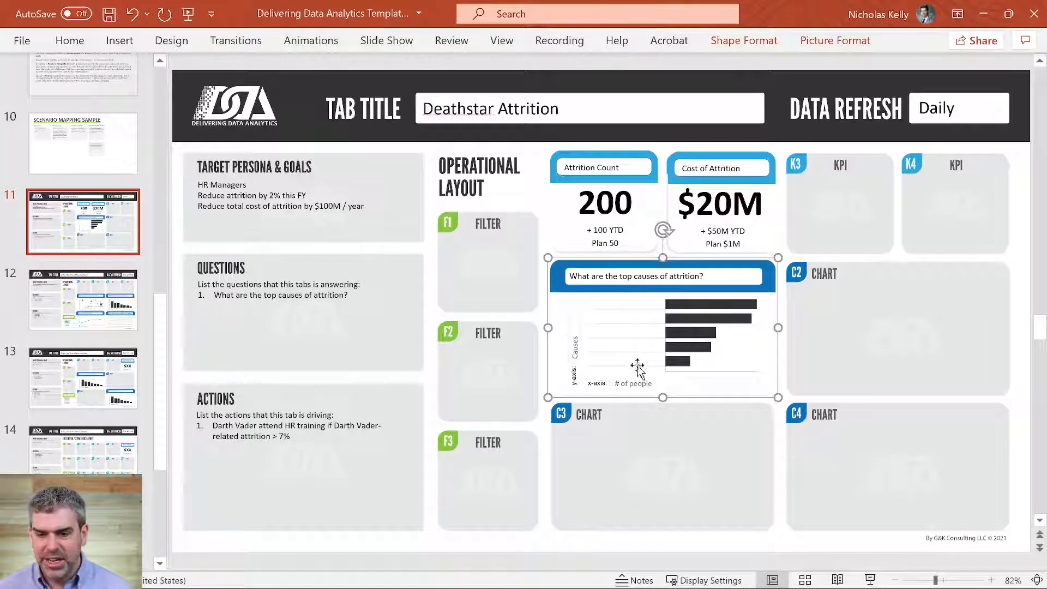
click(617, 191)
click(645, 161)
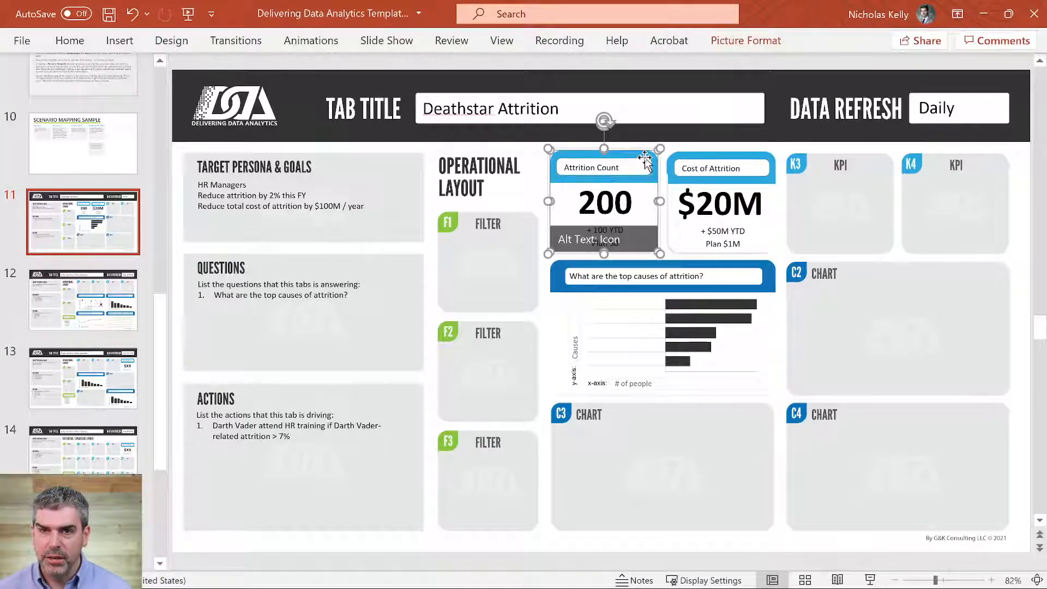
key(ctrl+c)
key(ctrl+v)
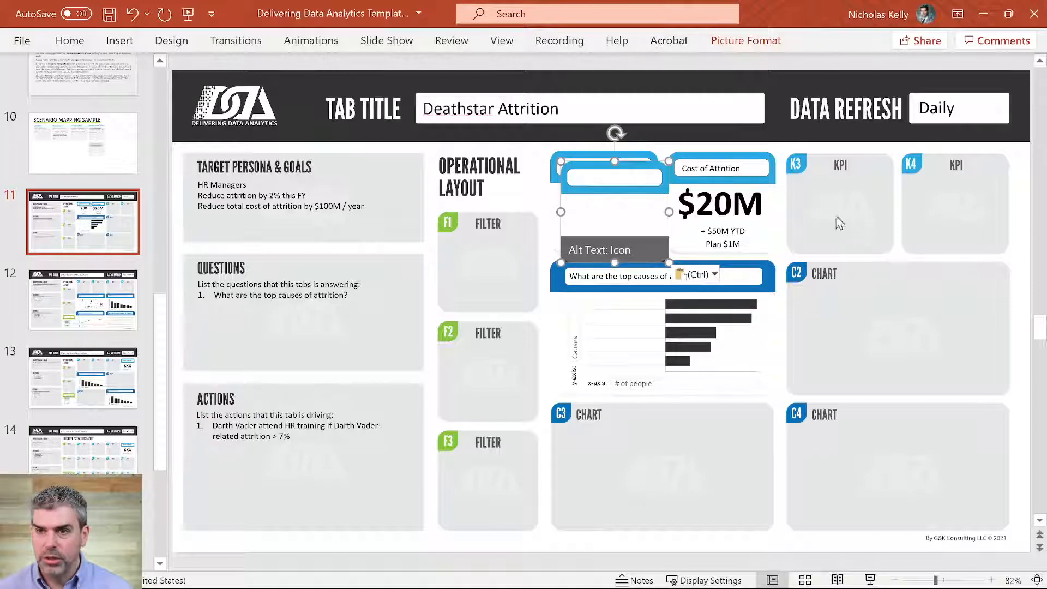
key(ctrl+z)
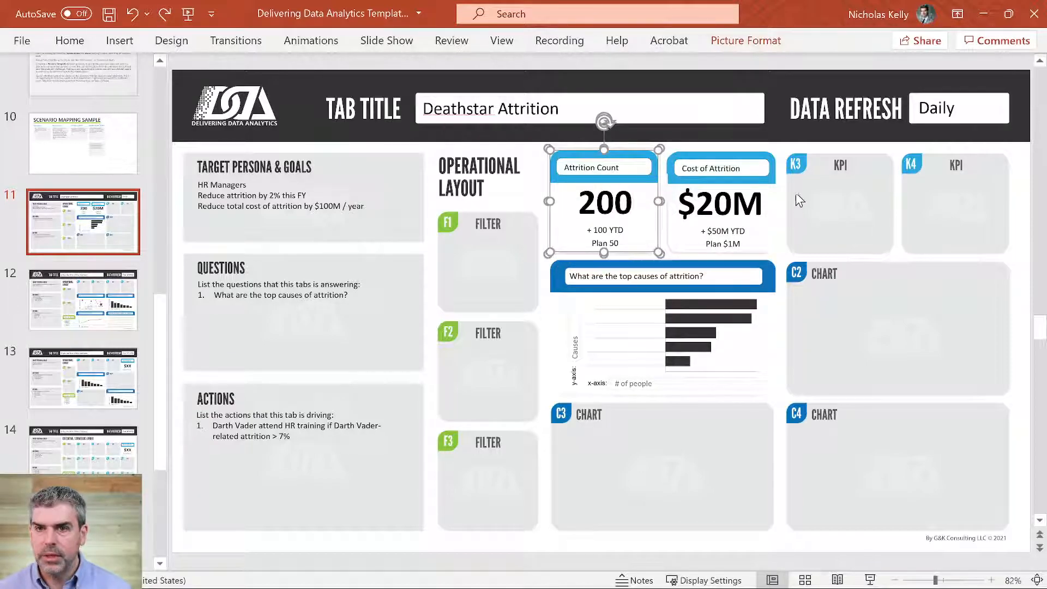
Duplicate the entire Cost of Attrition card and place the copy over the K3 KPI slot.
click(777, 154)
click(768, 174)
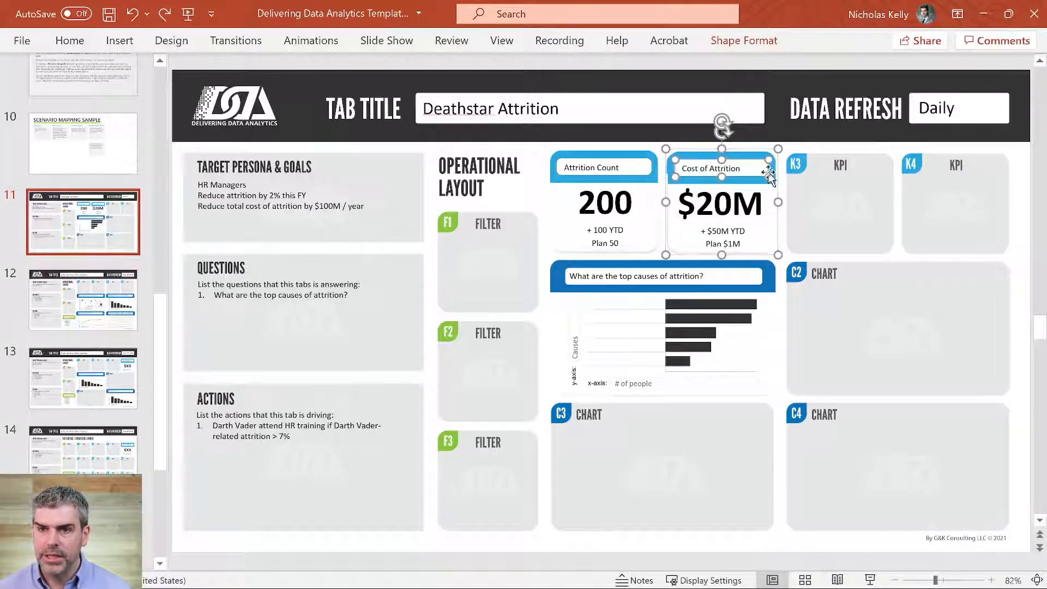
click(754, 206)
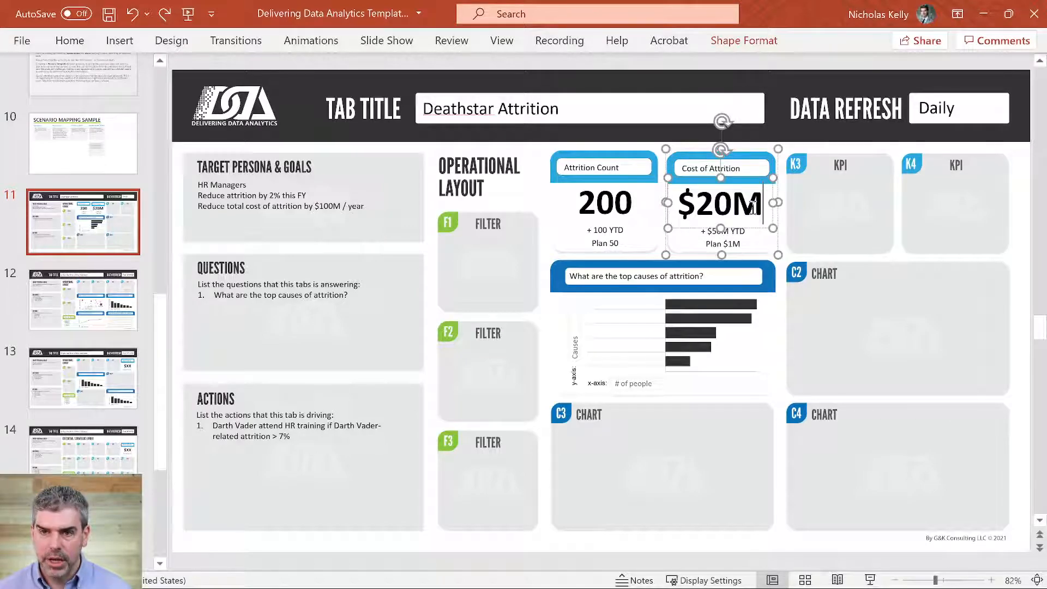
click(753, 231)
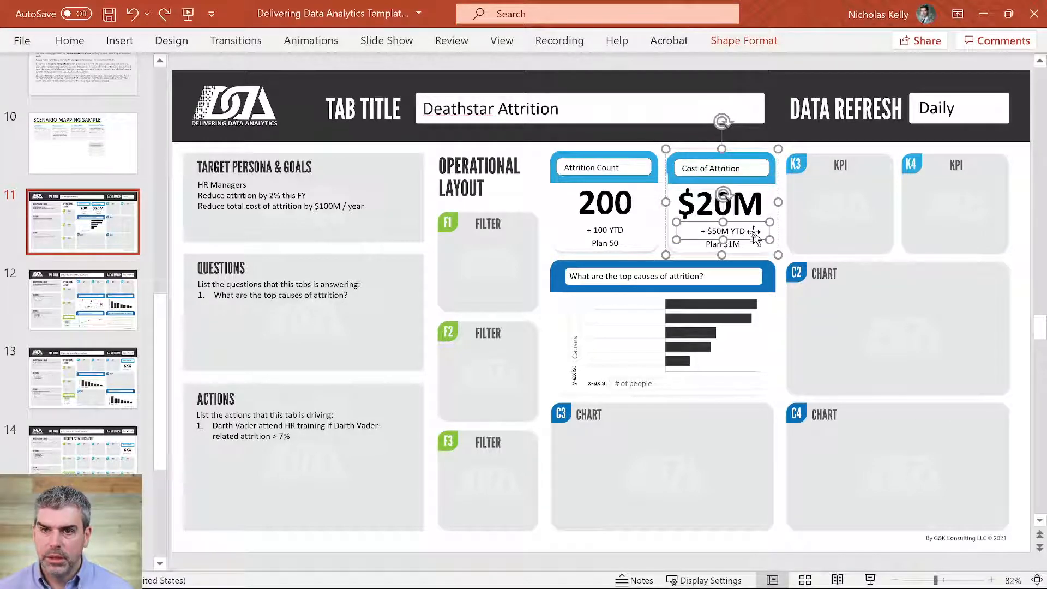
click(753, 244)
click(804, 286)
click(755, 235)
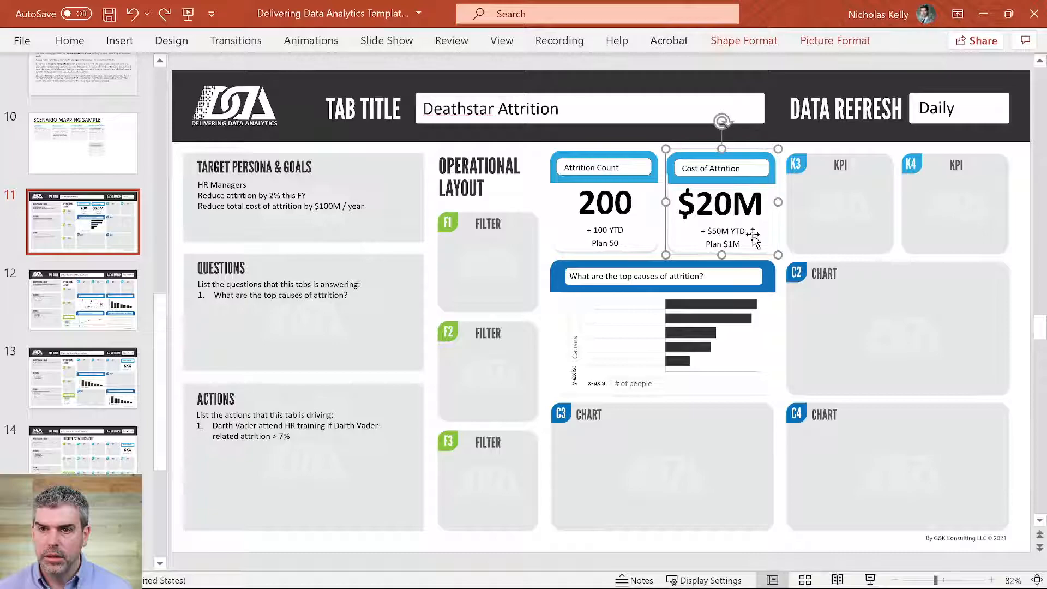
key(ctrl+c)
key(ctrl+v)
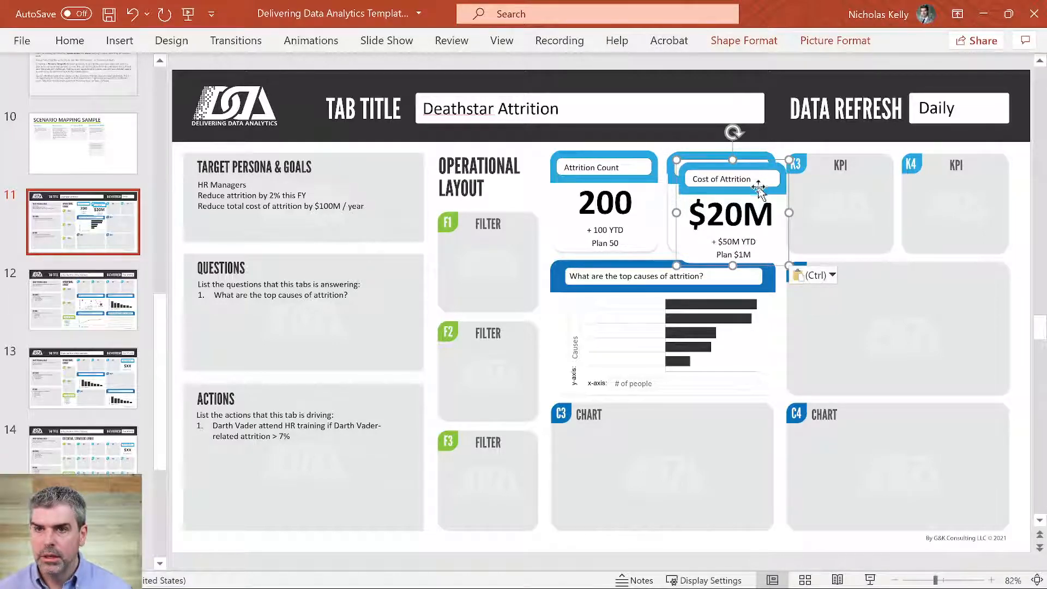
drag(756, 189, 797, 169)
Retitle the card in the K3 slot "Darth Vader Attrition" and set its main figure to 6%.
text(Dar)
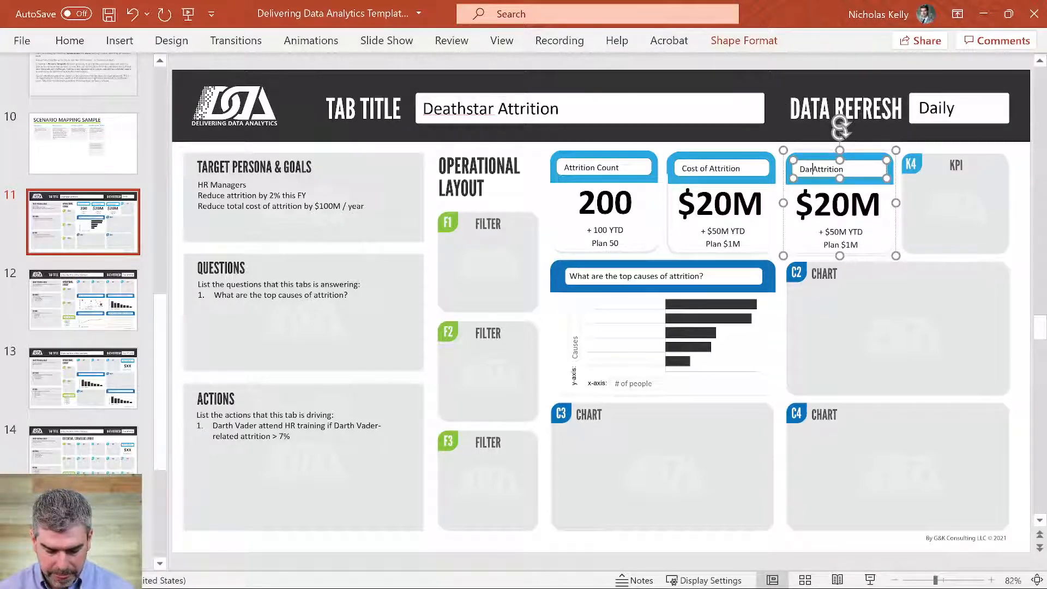
text(th Vader)
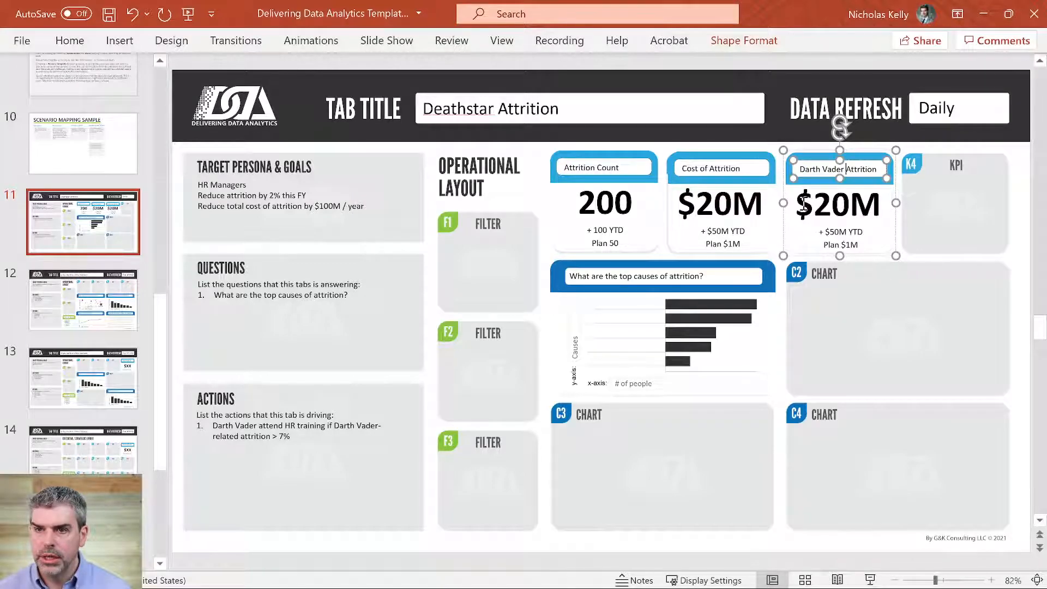
drag(804, 205, 869, 209)
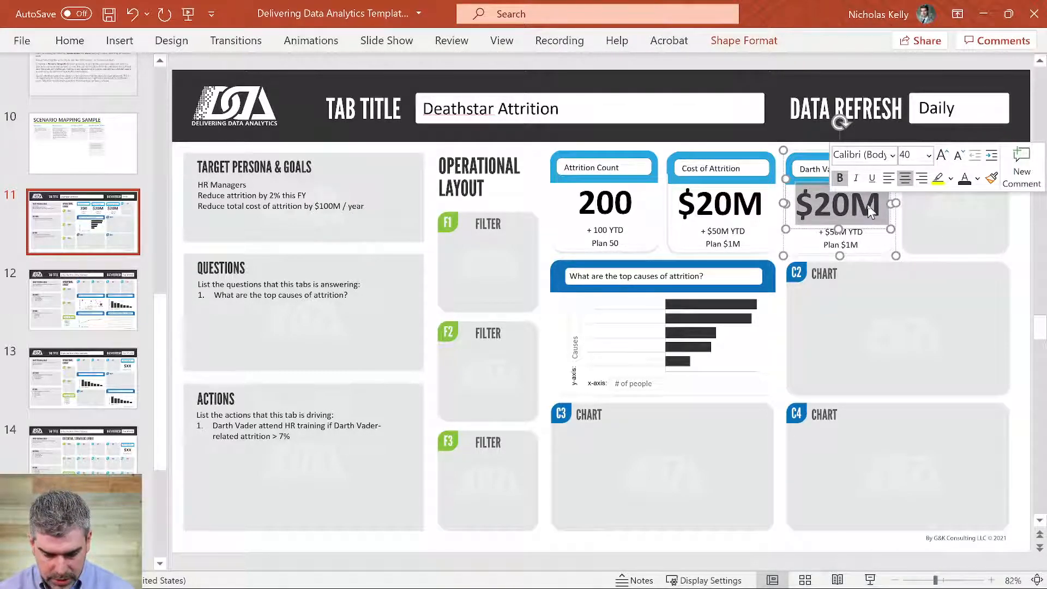
text(6%)
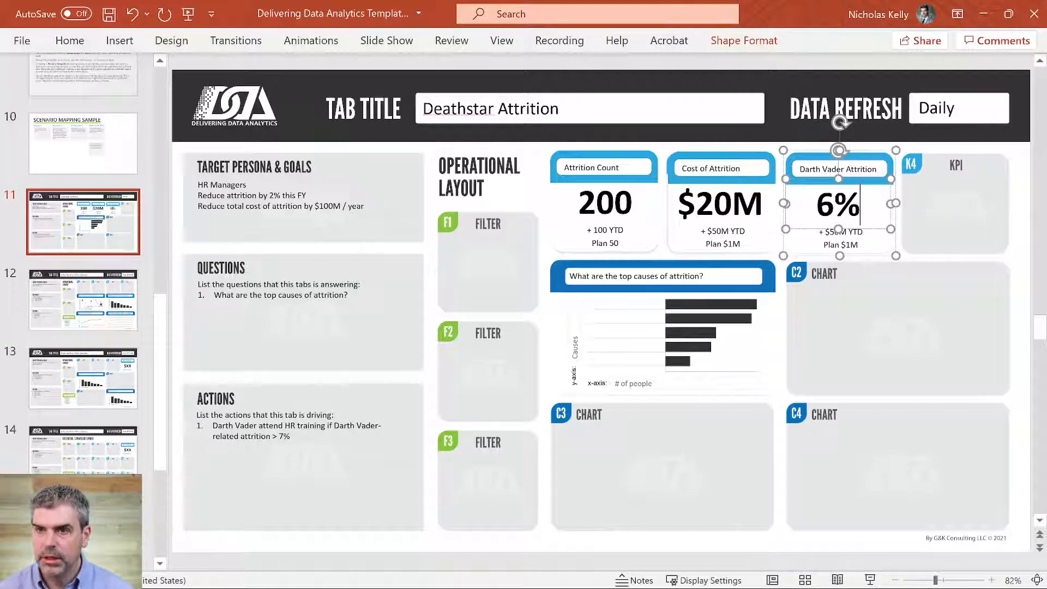
click(1019, 173)
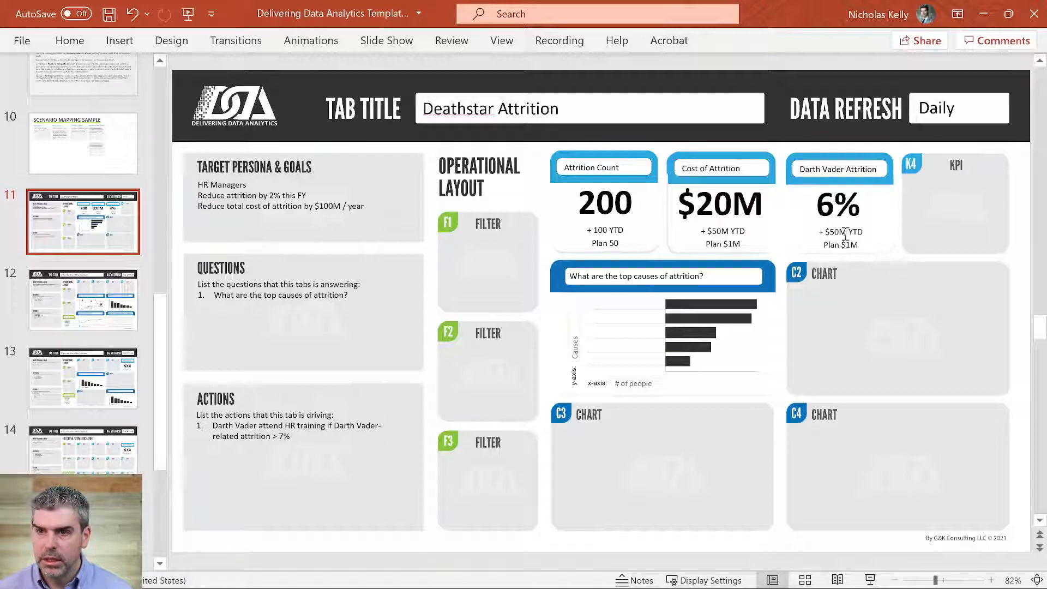
Change the year-to-date line on the Darth Vader Attrition card to "+ 2% WTD".
drag(847, 233, 825, 233)
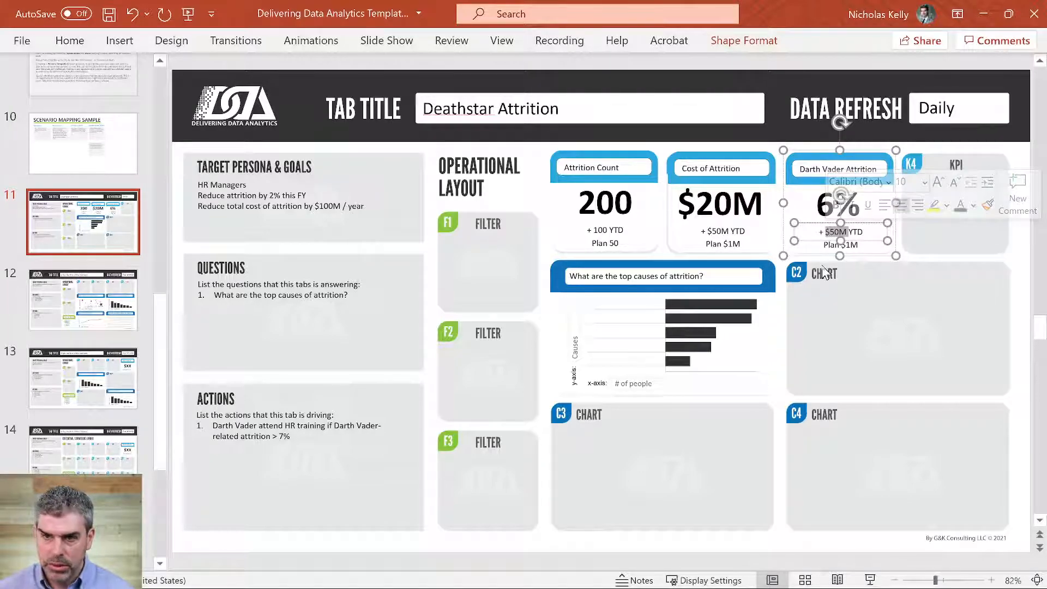
text(2%)
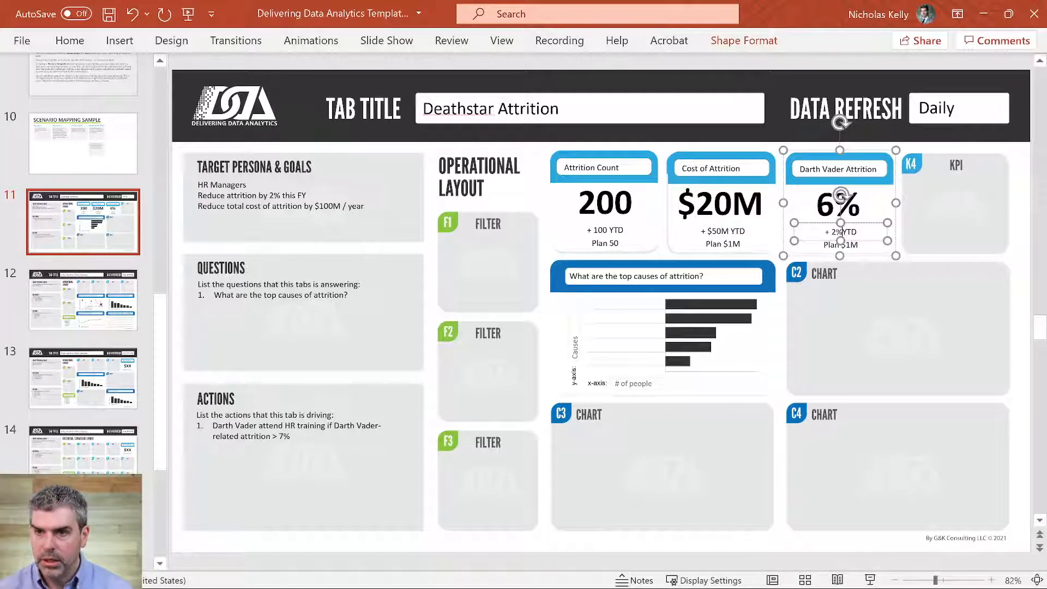
key(Delete)
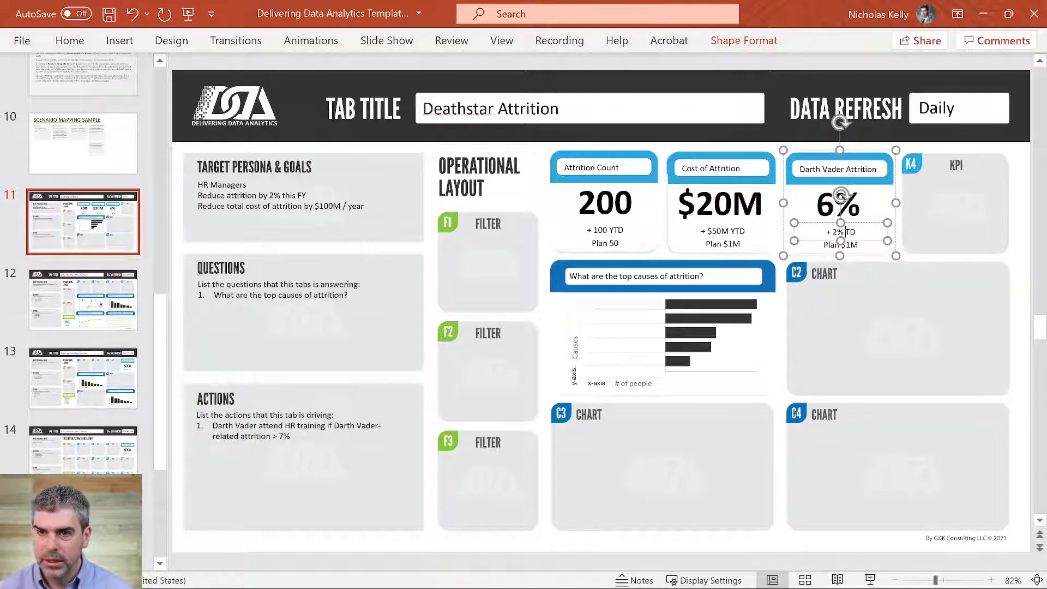
text(M)
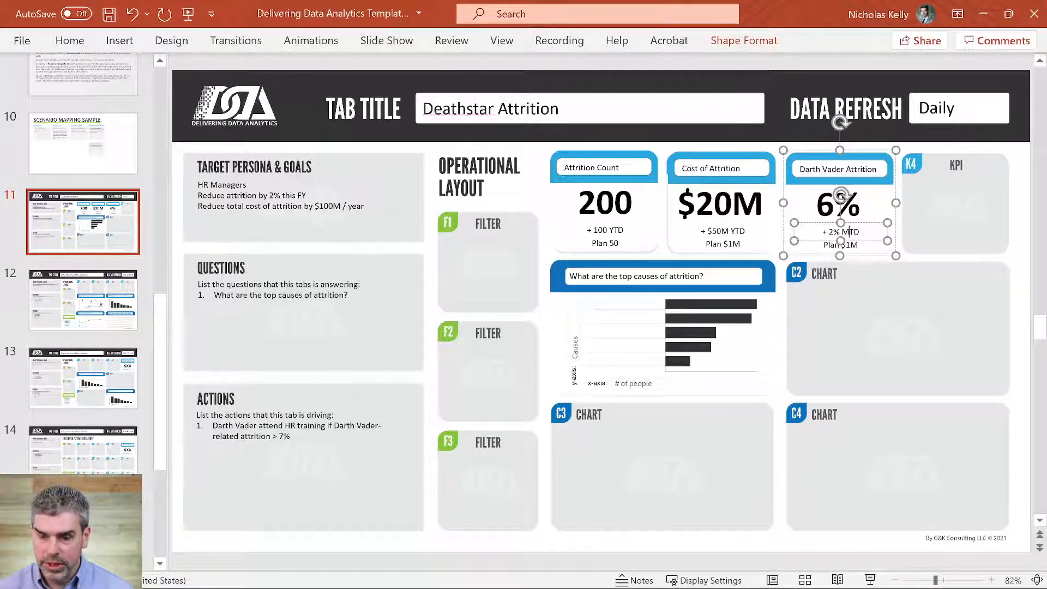
key(BackSpace)
text(W)
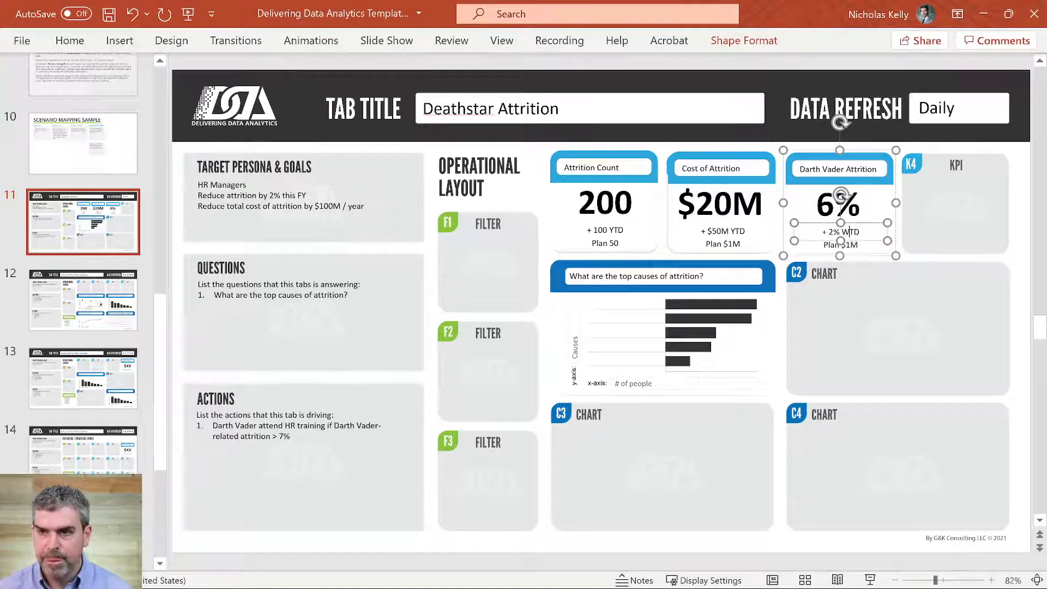
click(886, 251)
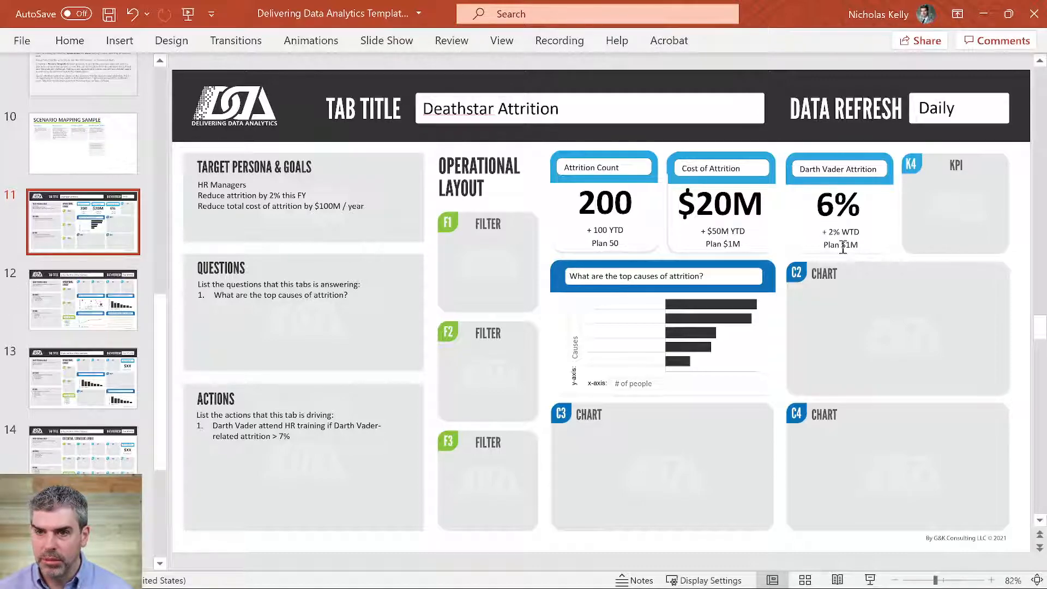
Set the plan value on the Darth Vader Attrition card to 3%.
key(ctrl+z)
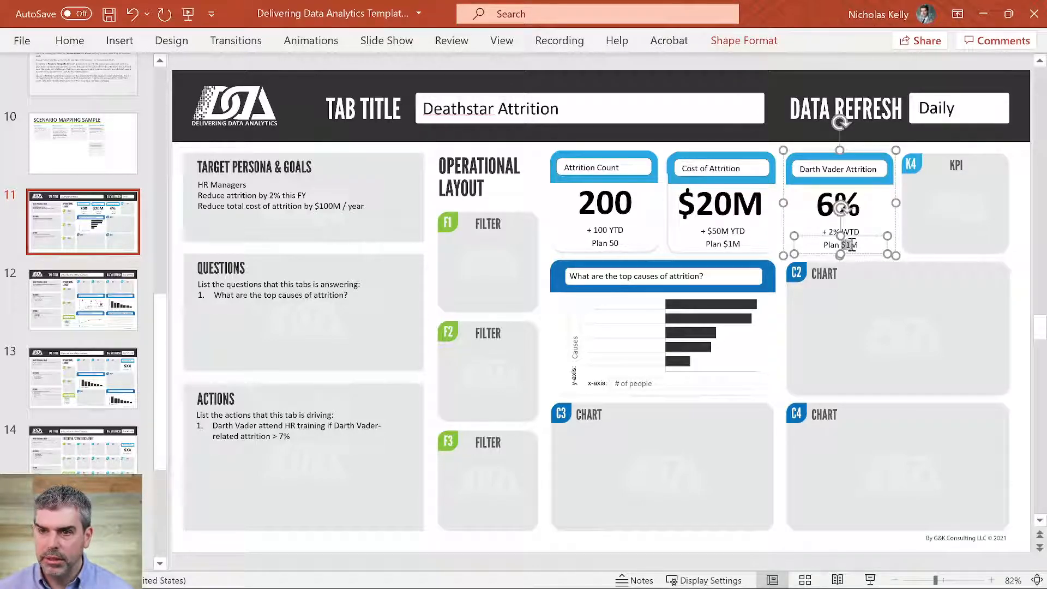
double_click(851, 244)
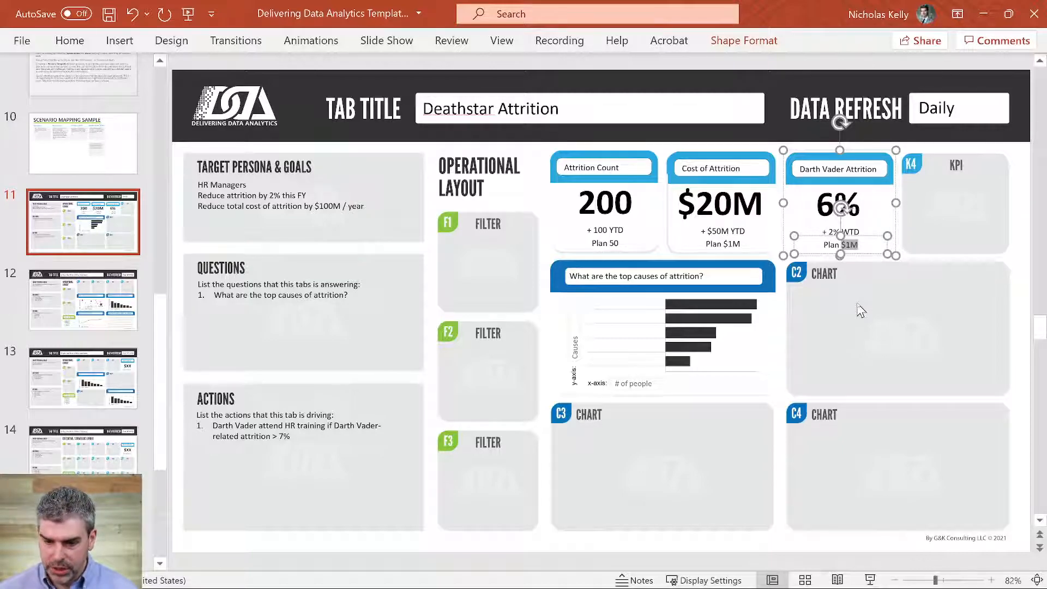
text(3%)
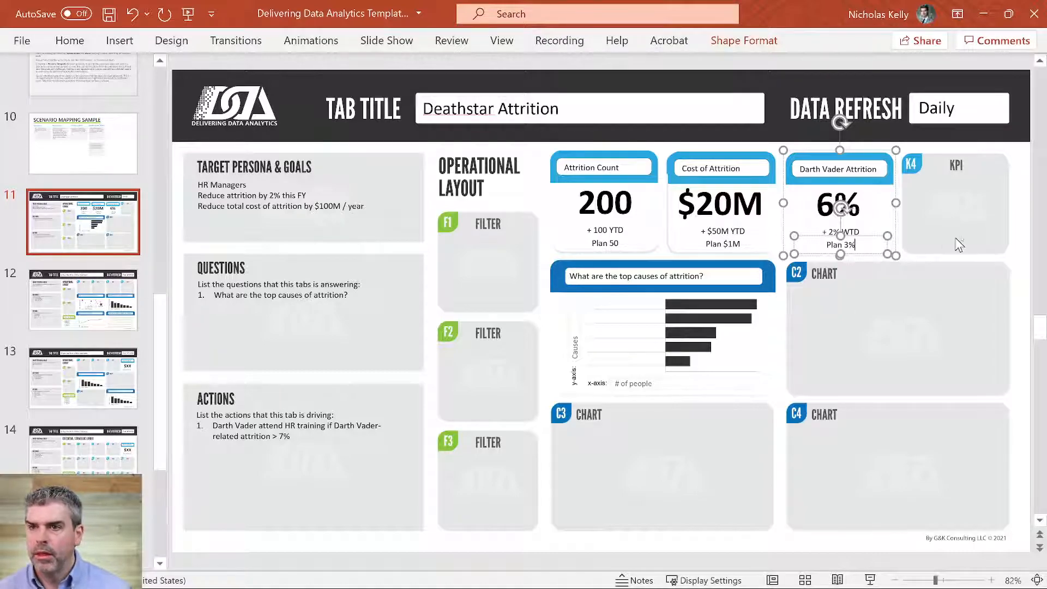
click(1019, 166)
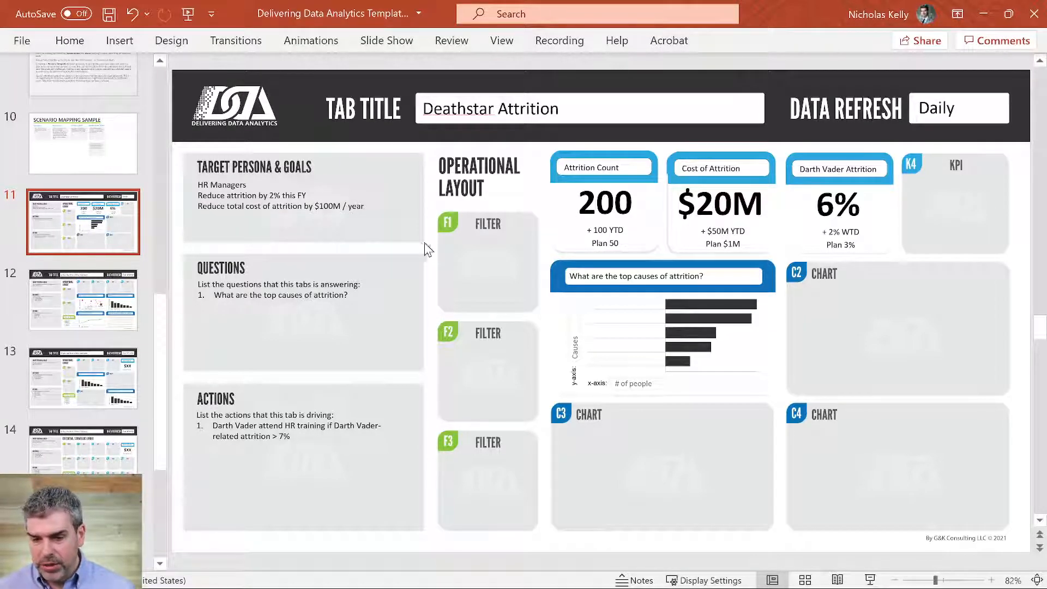
Move the top causes of attrition chart to the C2 slot and place a copy of the bubble chart template in the C1 slot.
drag(567, 286, 795, 286)
scroll(81, 422, down, 1)
scroll(81, 421, down, 3)
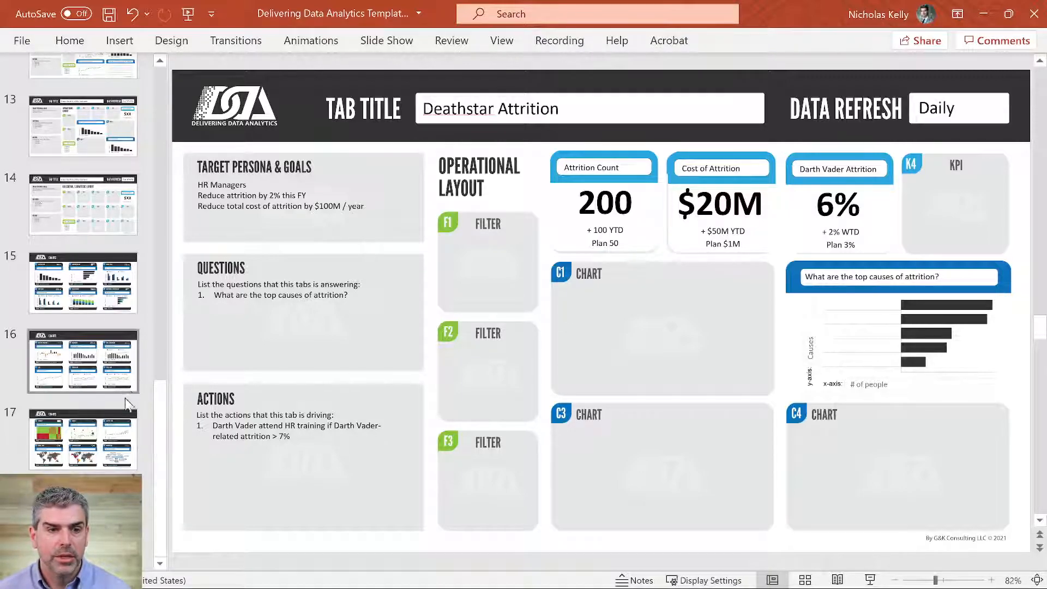
click(102, 426)
click(698, 254)
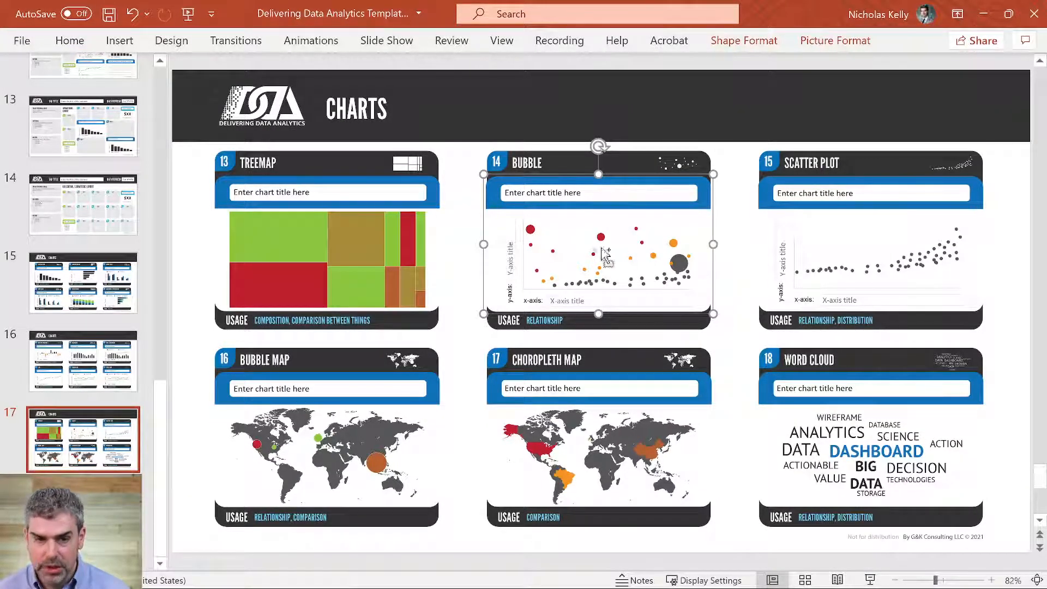
scroll(138, 217, up, 2)
scroll(138, 217, up, 1)
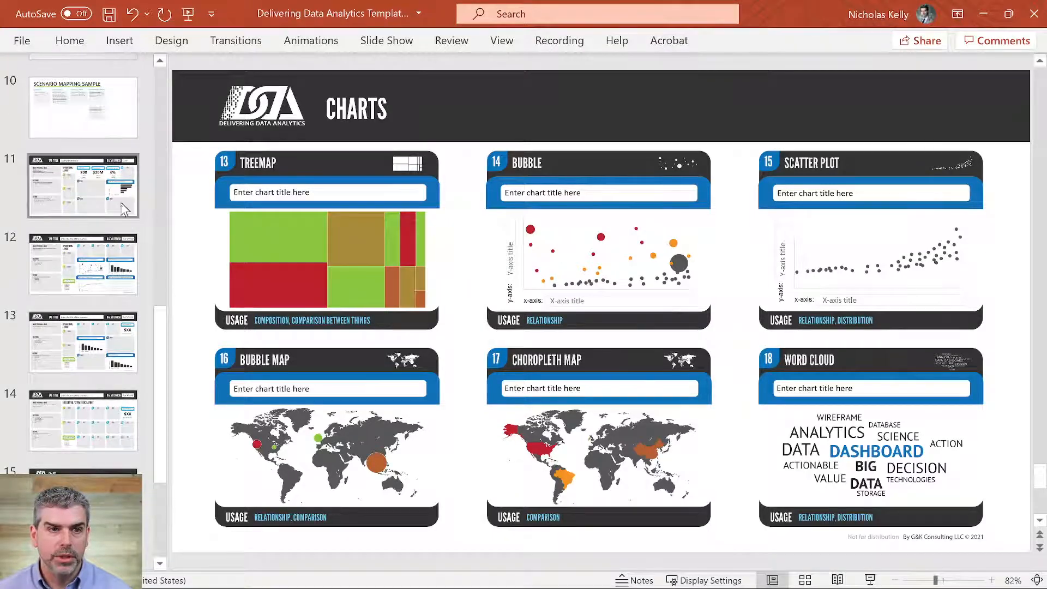
click(131, 209)
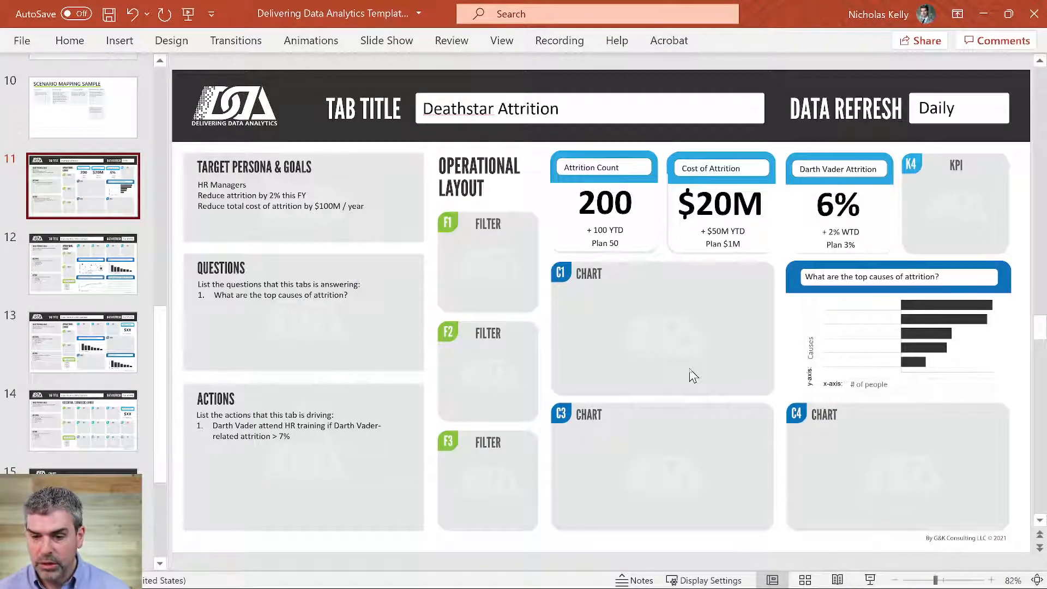
key(ctrl+v)
drag(606, 226, 672, 311)
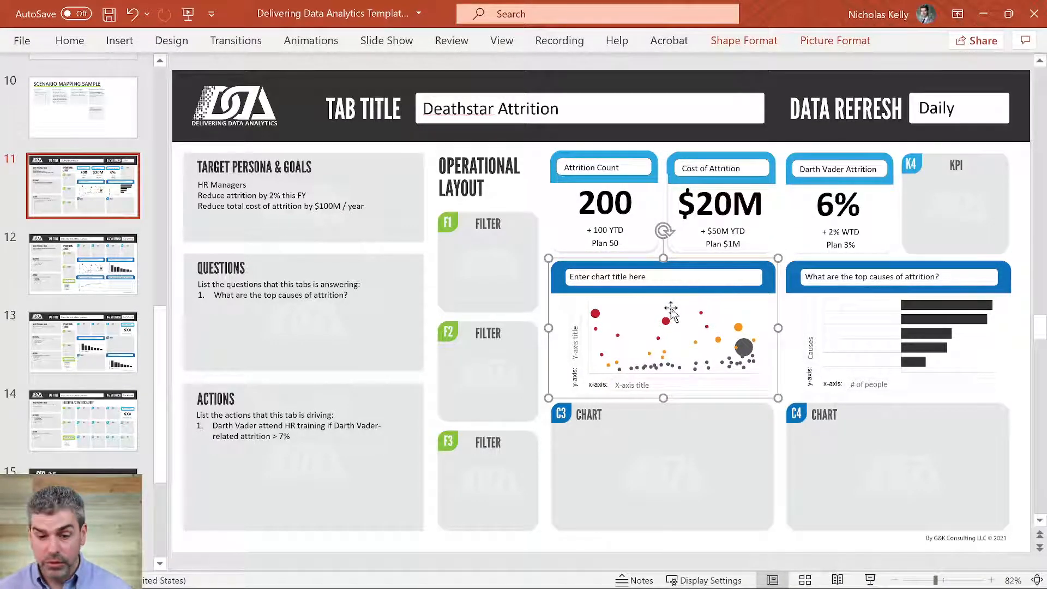
Title the bubble chart in the C1 slot "Who is at risk of attrition?".
triple_click(610, 277)
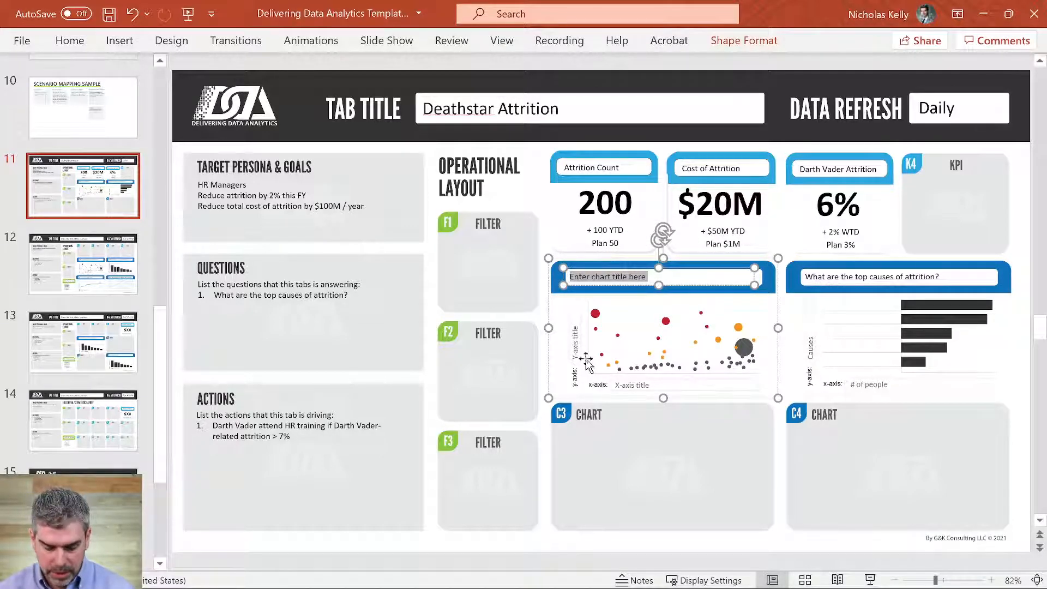
text(Who is at ri)
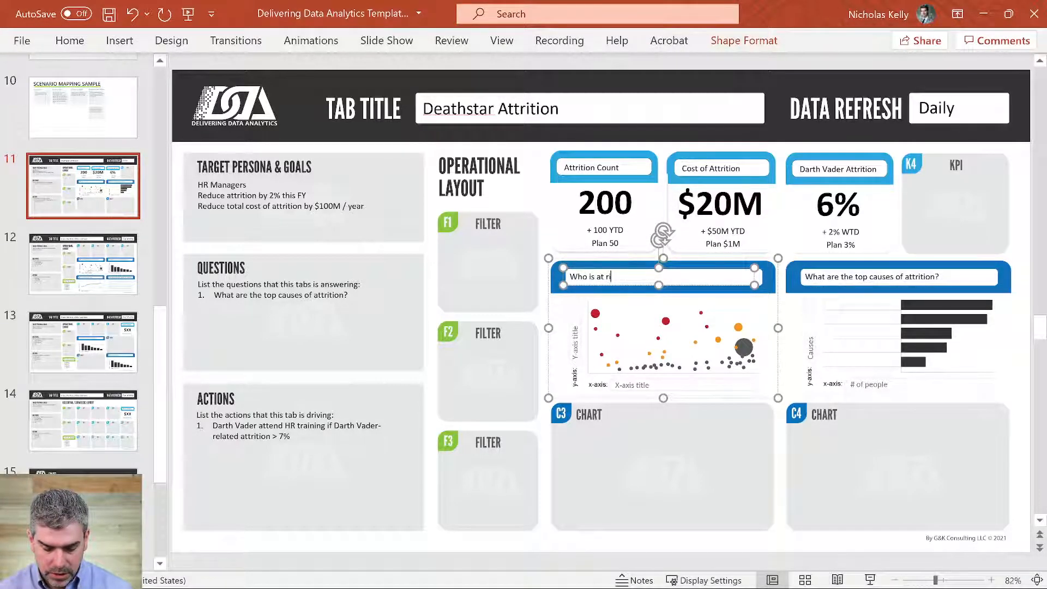
text(sk of attr)
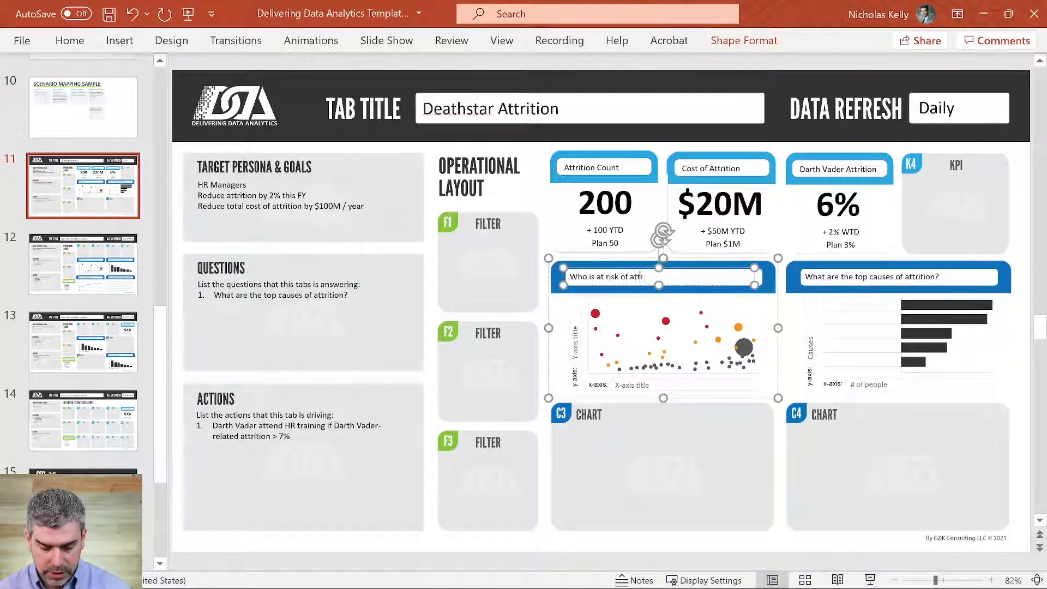
text(ition)
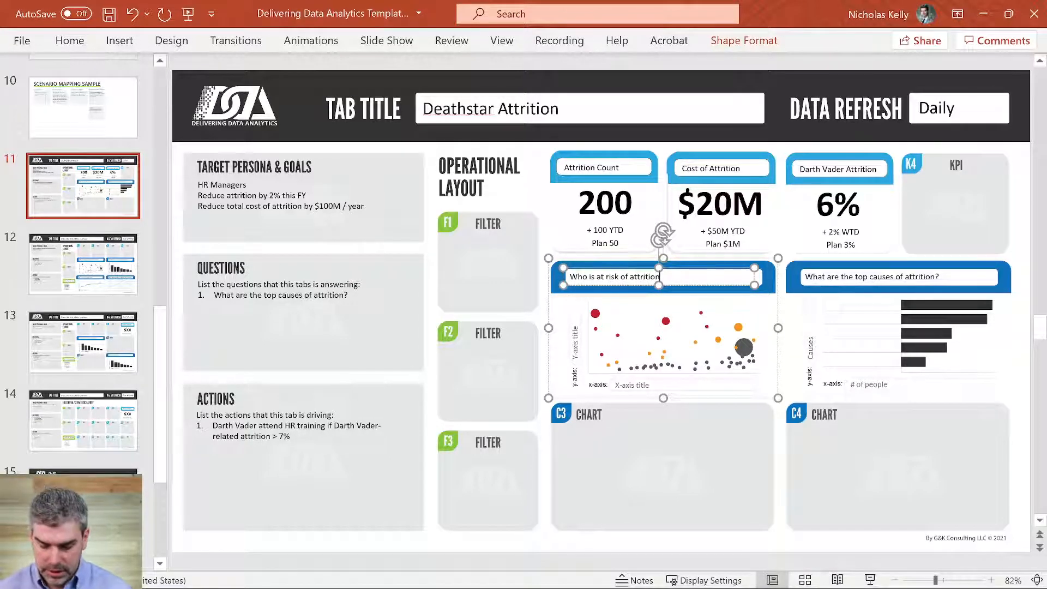
text(?)
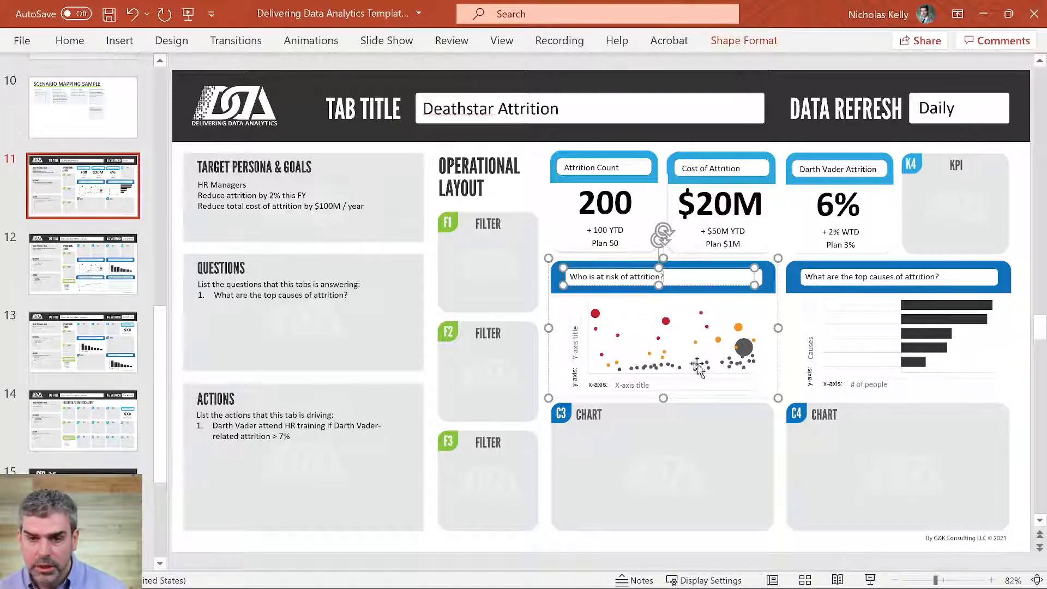
triple_click(631, 382)
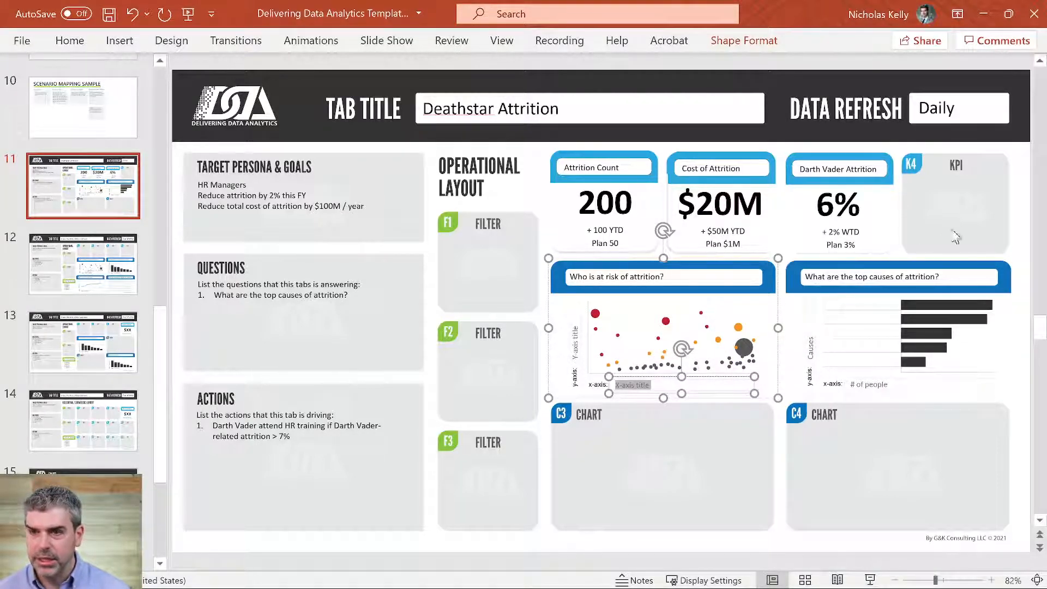
click(1017, 197)
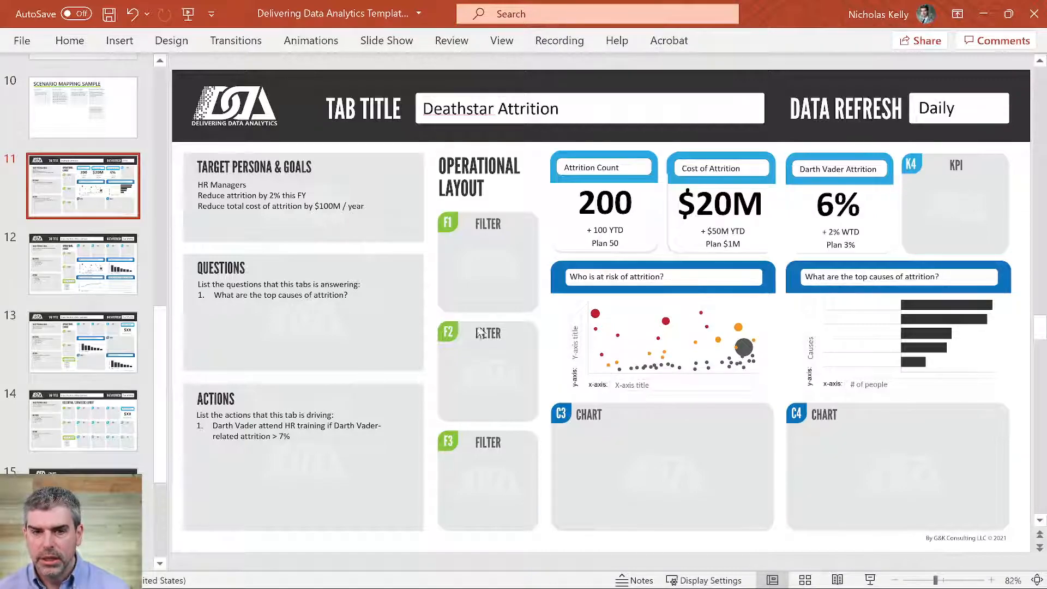
Copy the green filter card from slide 12 to the Deathstar Attrition slide and place it over the F1 filter slot.
scroll(69, 355, down, 5)
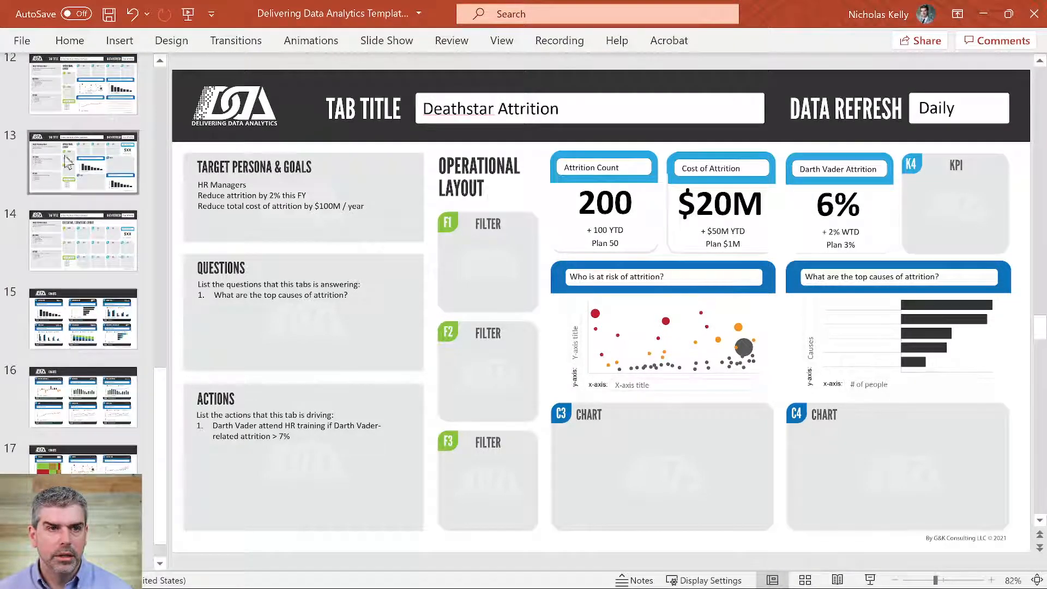
click(60, 93)
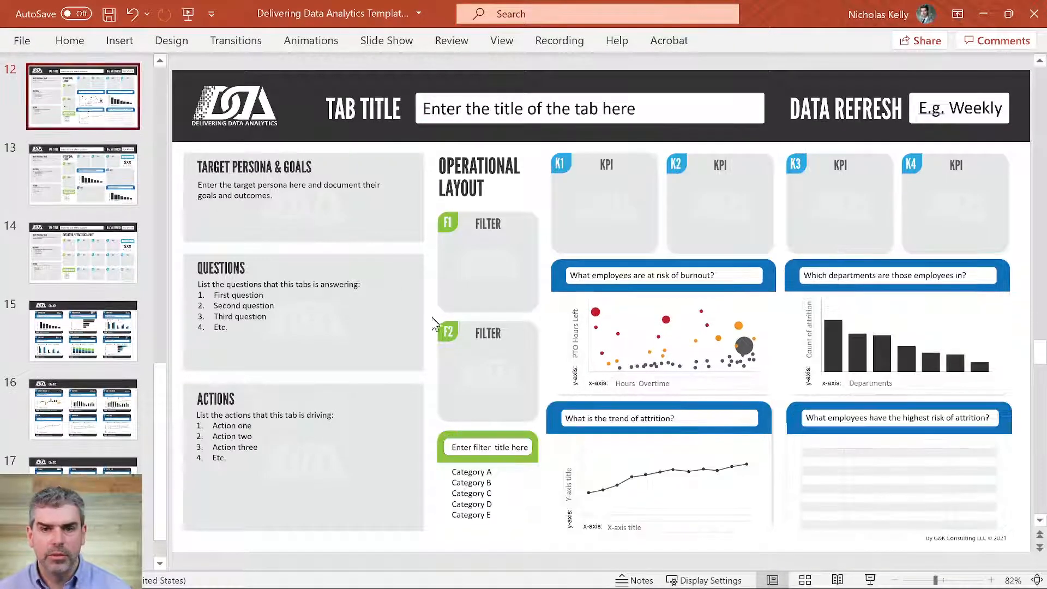
click(521, 471)
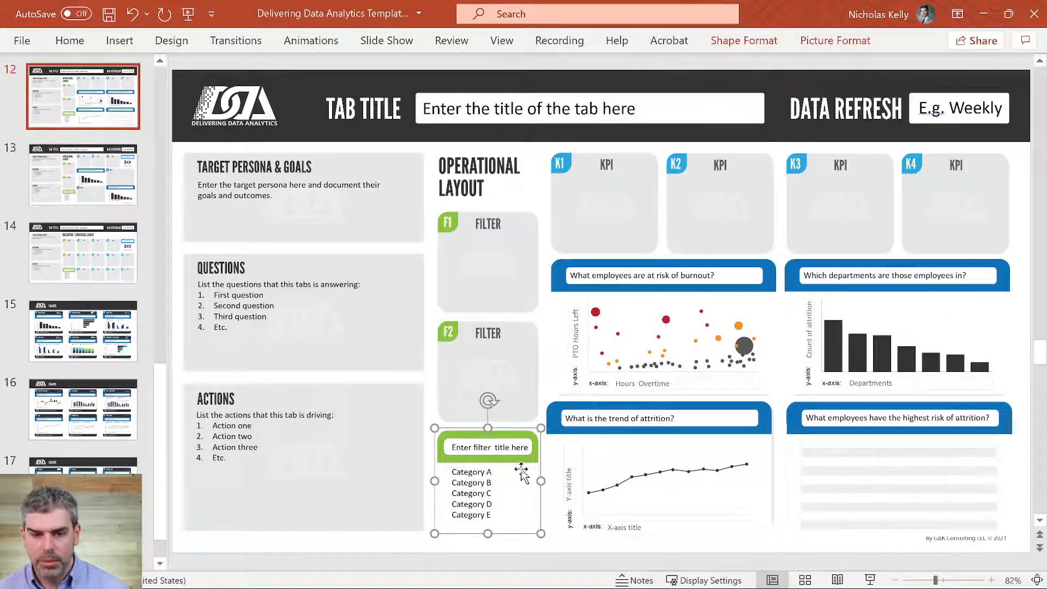
click(90, 109)
scroll(91, 136, up, 2)
click(88, 104)
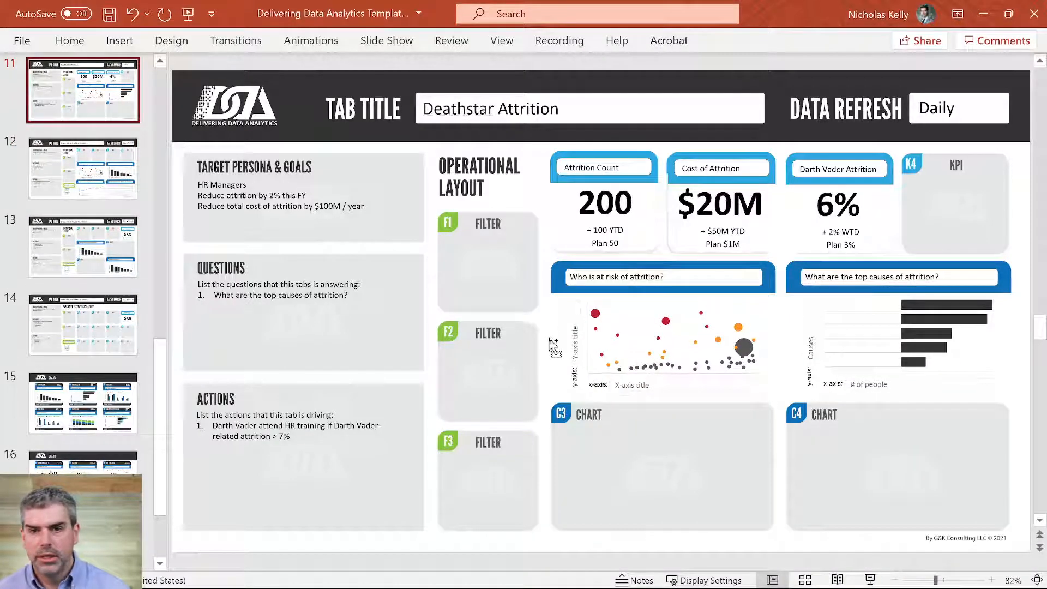
key(ctrl+v)
drag(517, 459, 516, 240)
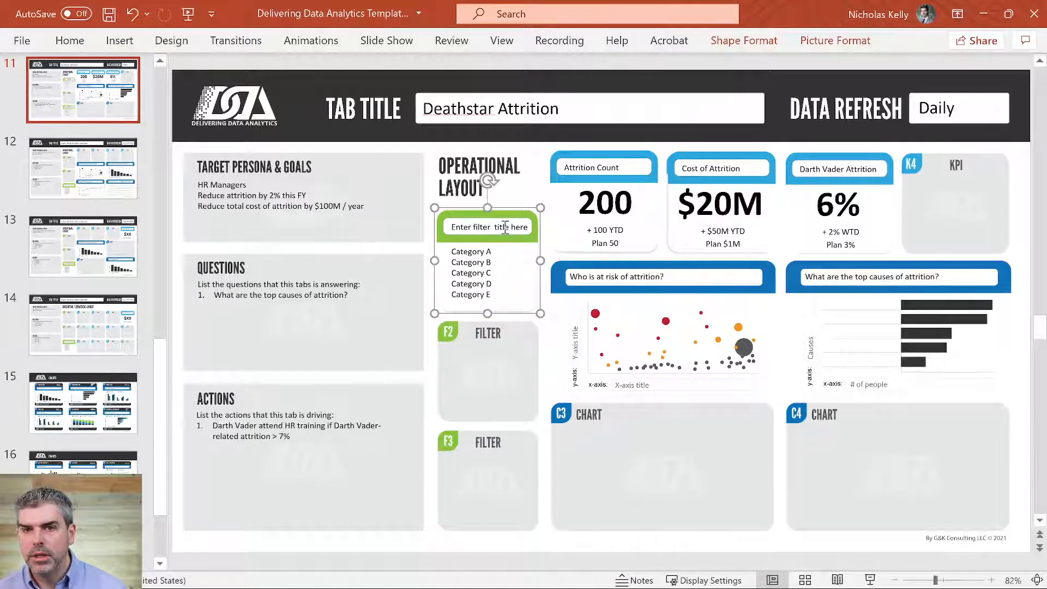
Set the title of the filter card in the F1 slot to "Department".
triple_click(503, 229)
text(epa)
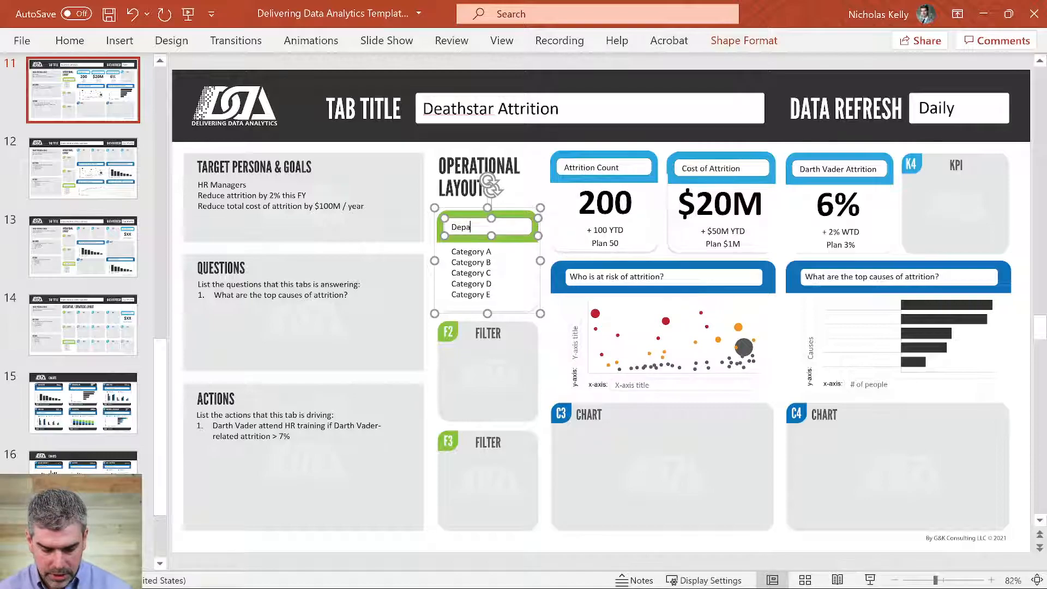
text(rtment)
Replace all placeholder categories on the Department filter card with the entries Sales and Marketing, on separate lines.
triple_click(480, 272)
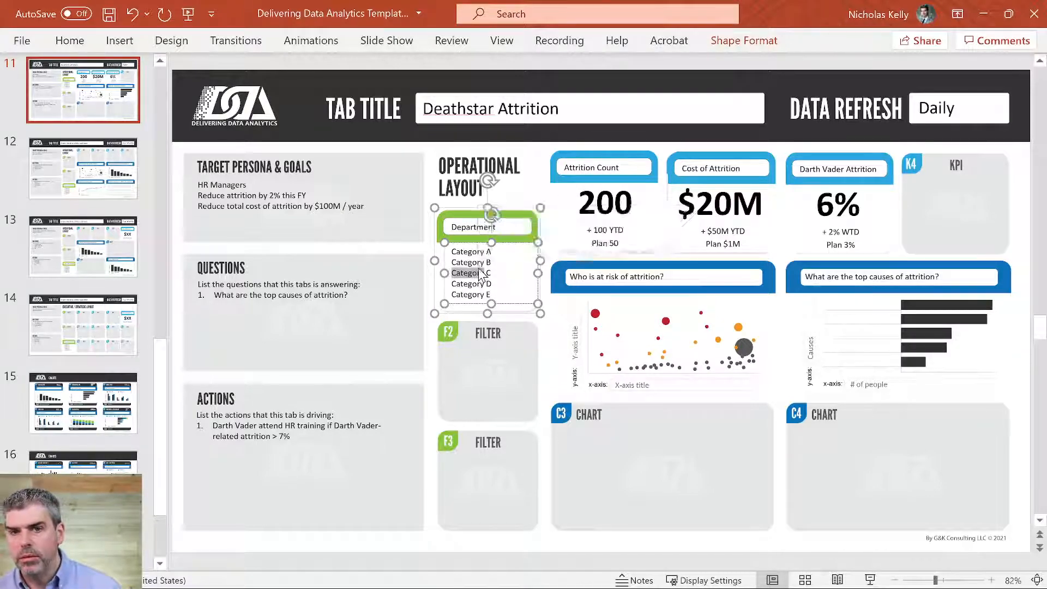
key(ctrl+a)
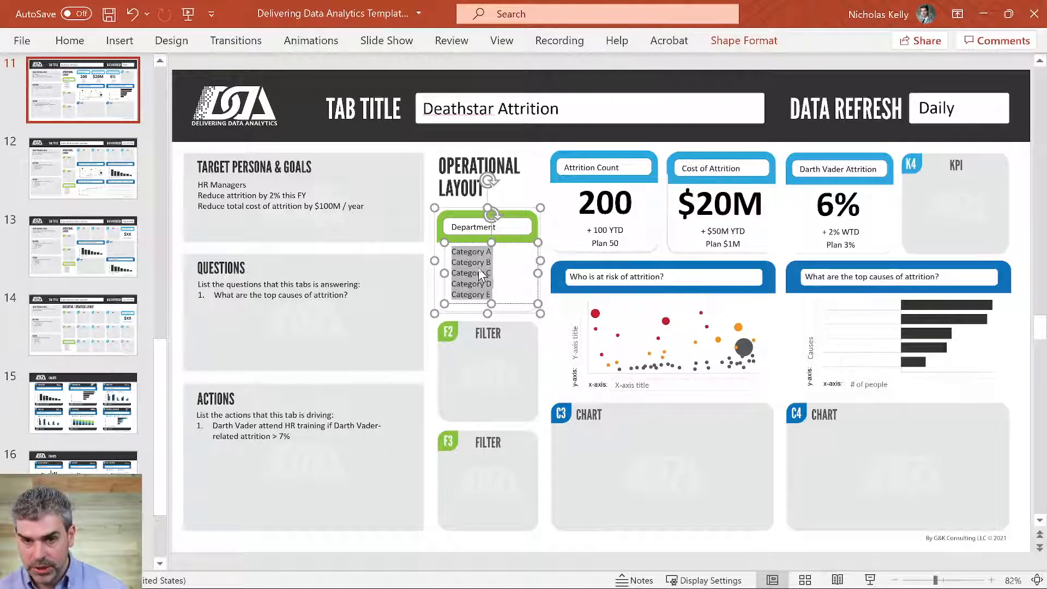
text(Sal)
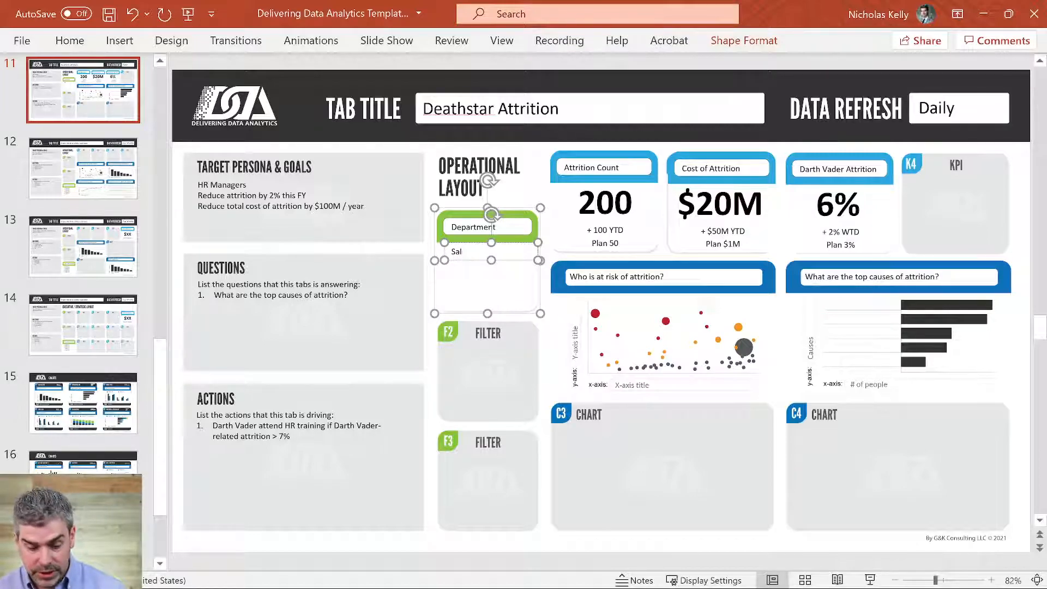
text(es)
key(Return)
text(Mark)
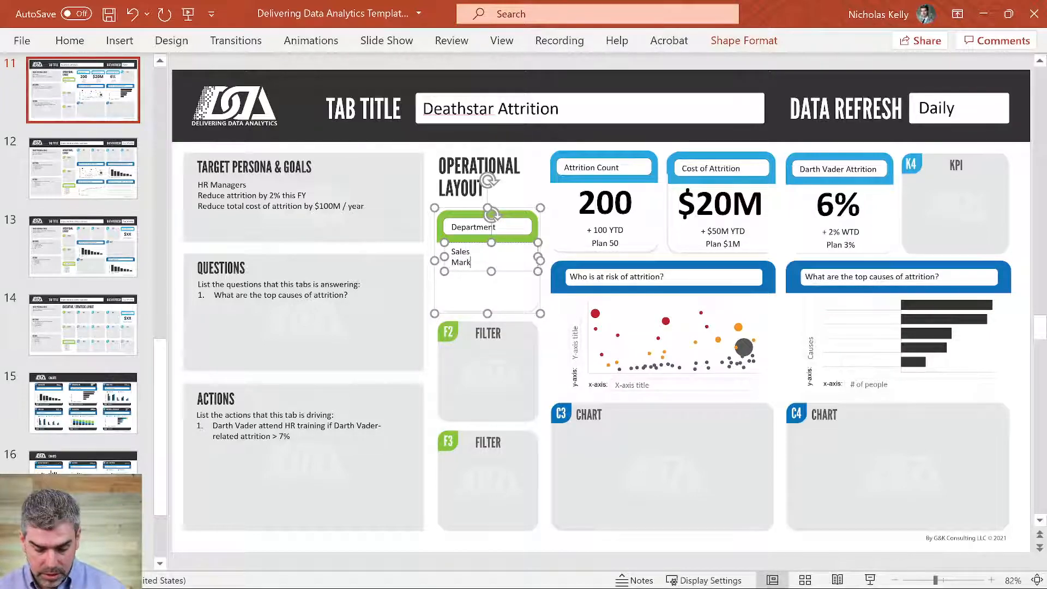
text(ertin)
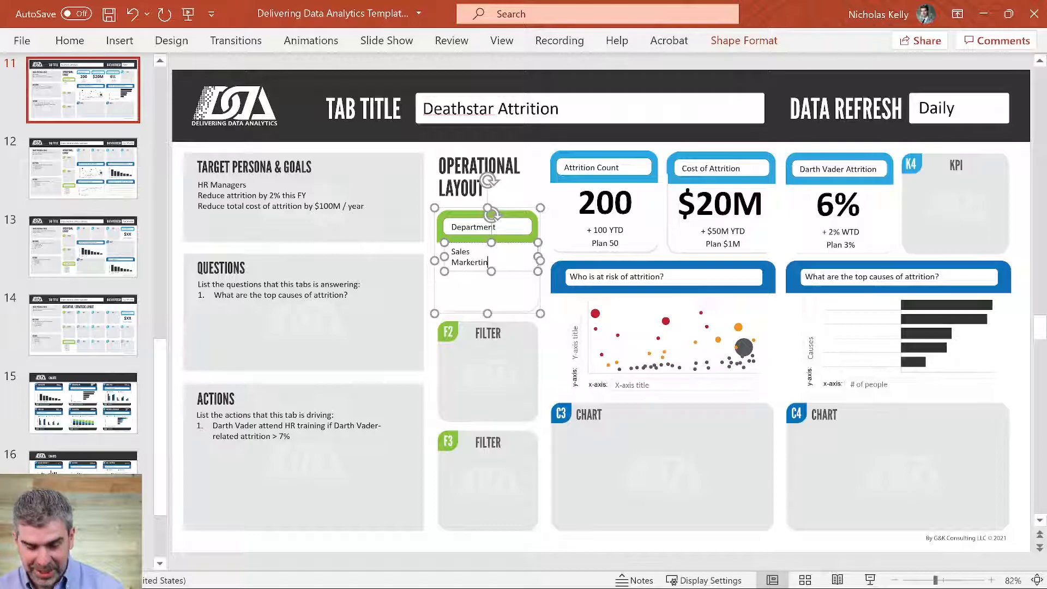
text(g)
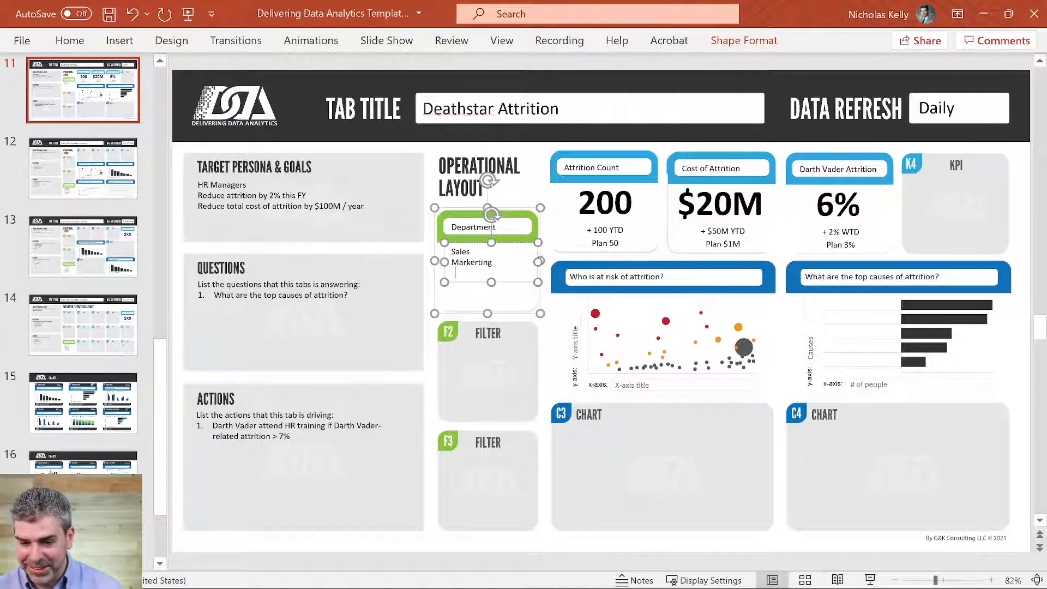
key(Return)
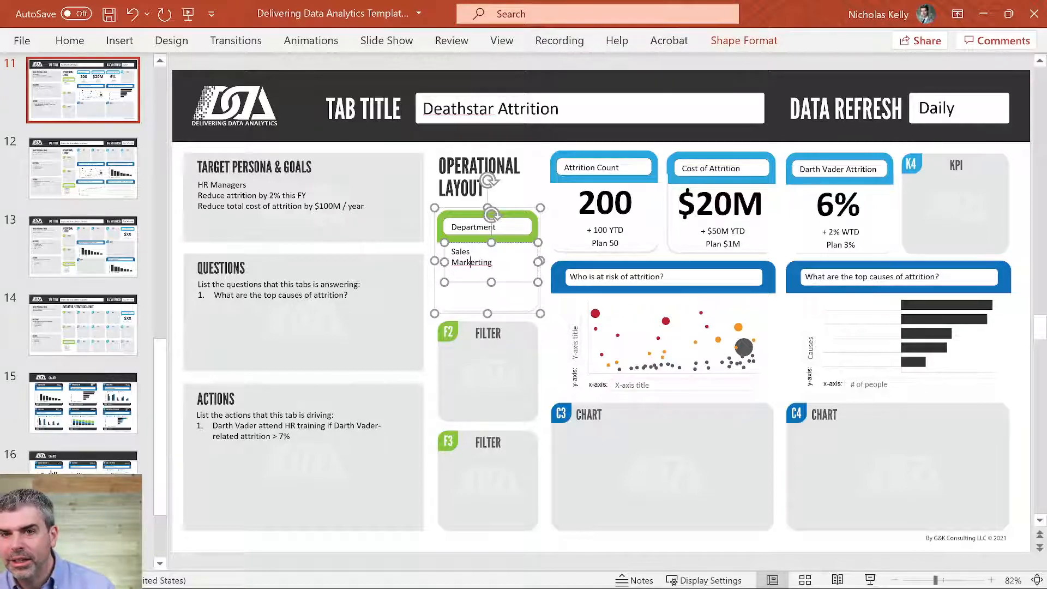
click(475, 262)
key(Delete)
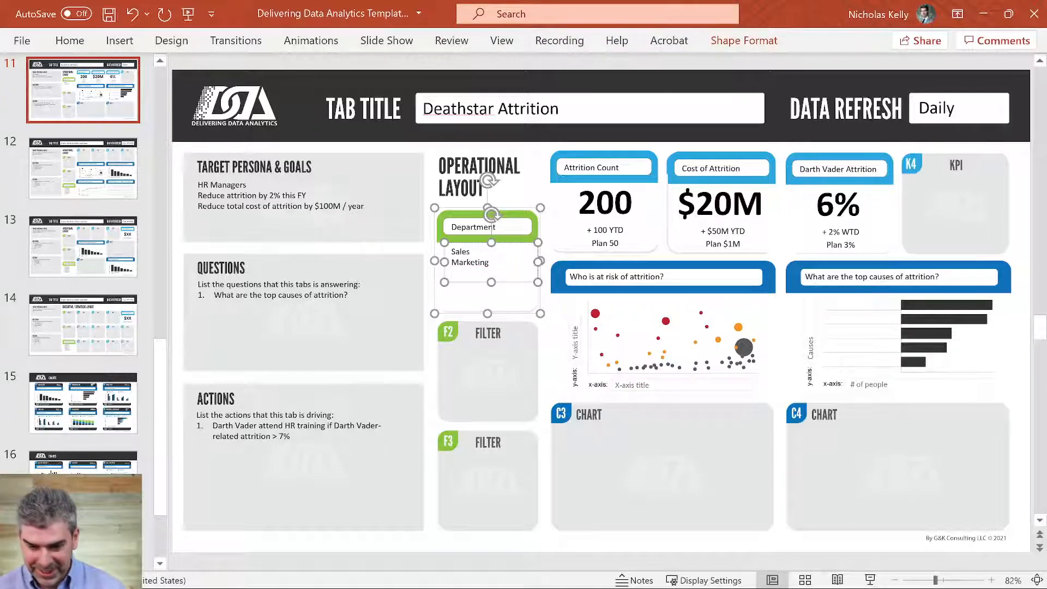
Add the entries Finance and Account below Marketing on the Department filter card.
text(Fin)
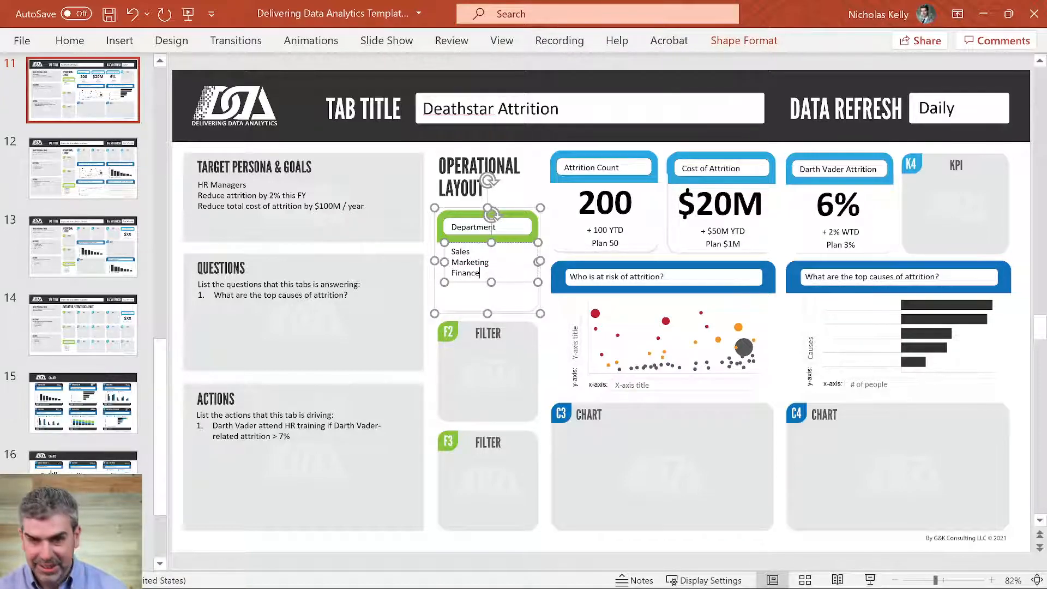
text(ance)
key(Return)
text(Account)
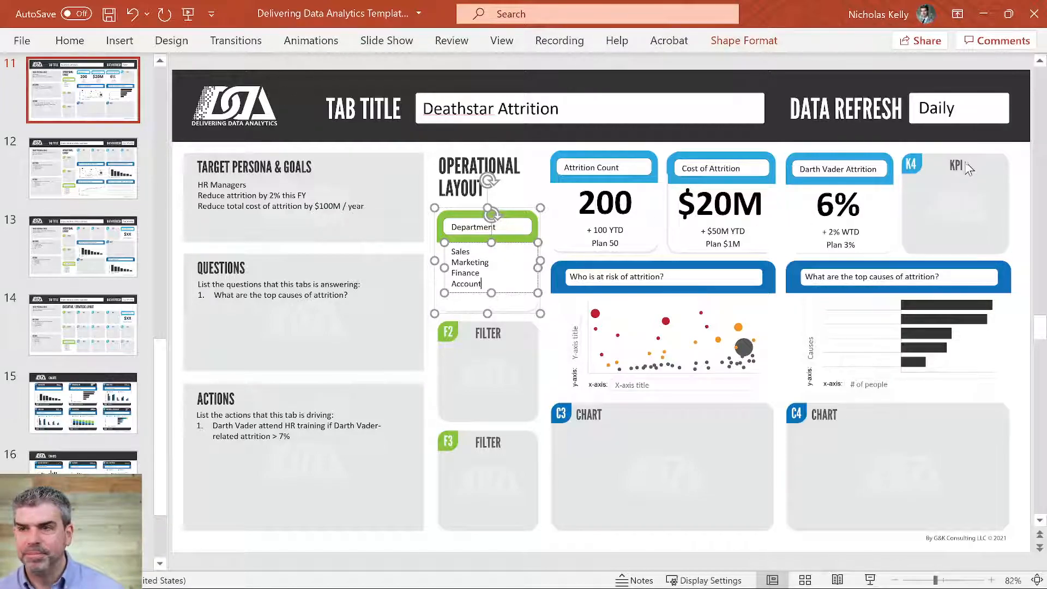
click(993, 146)
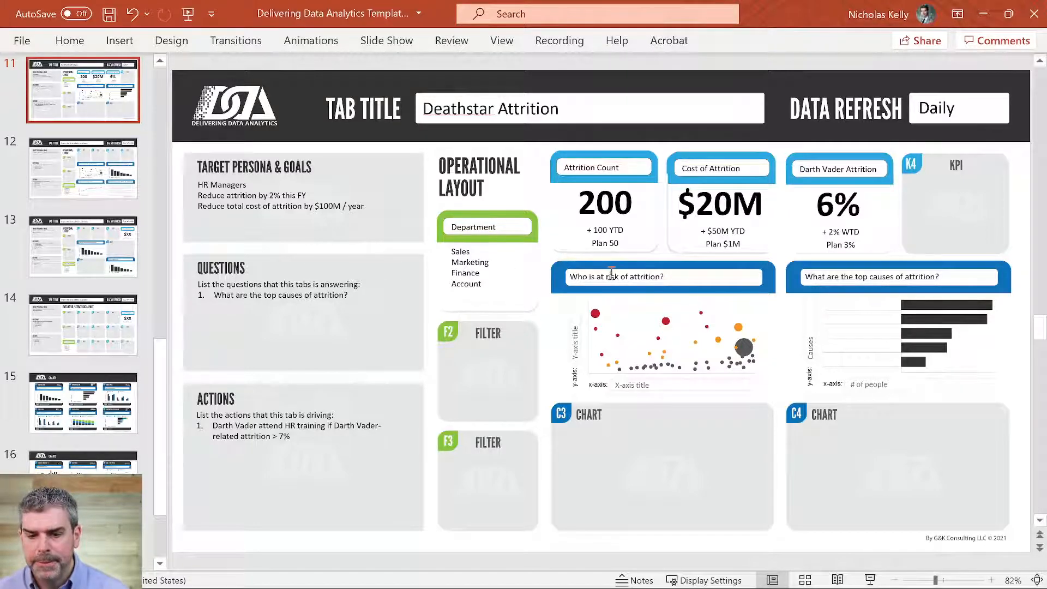
On slide 15, rename the Category A legend entry of the Stacked Bar chart to "Manager".
scroll(87, 428, down, 2)
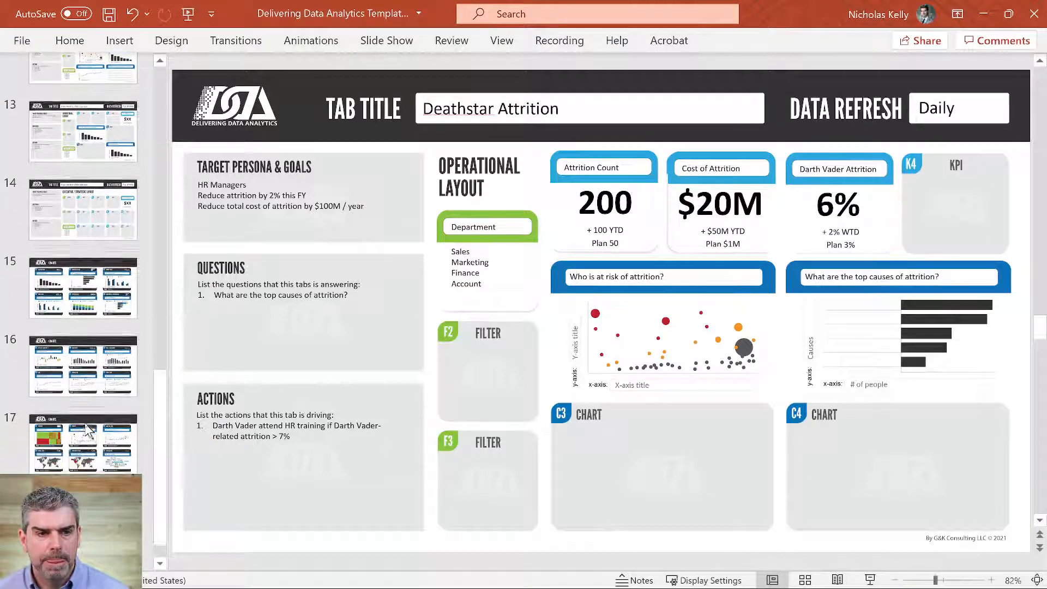
click(114, 298)
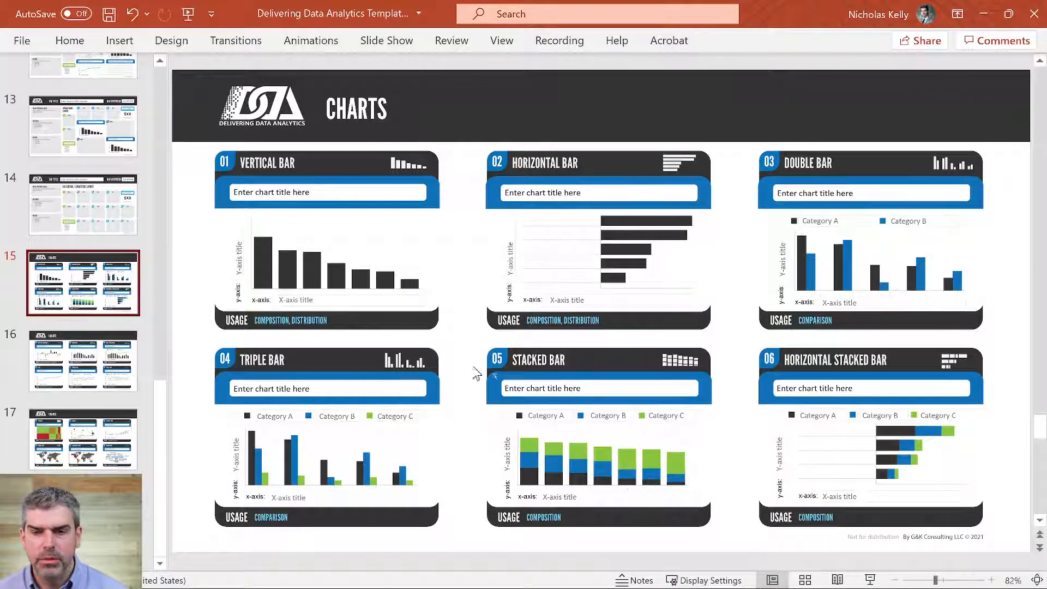
click(618, 484)
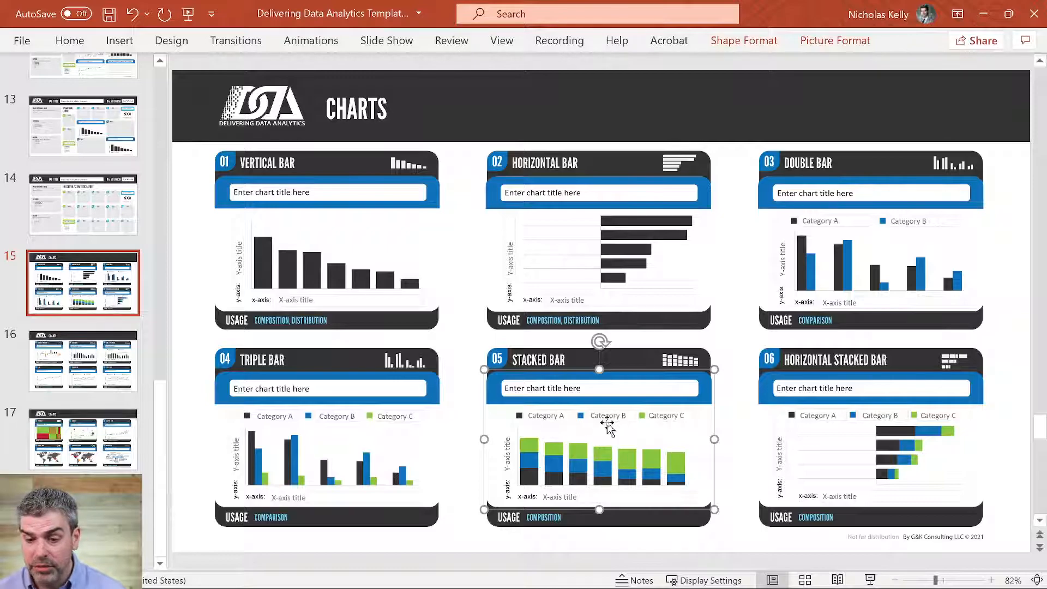
click(542, 414)
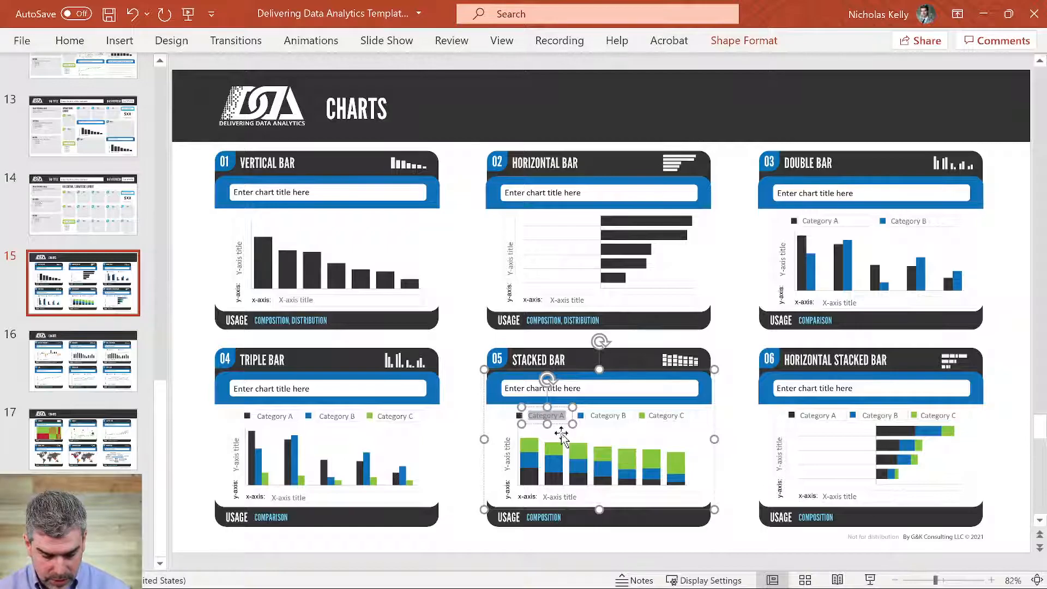
text(Level)
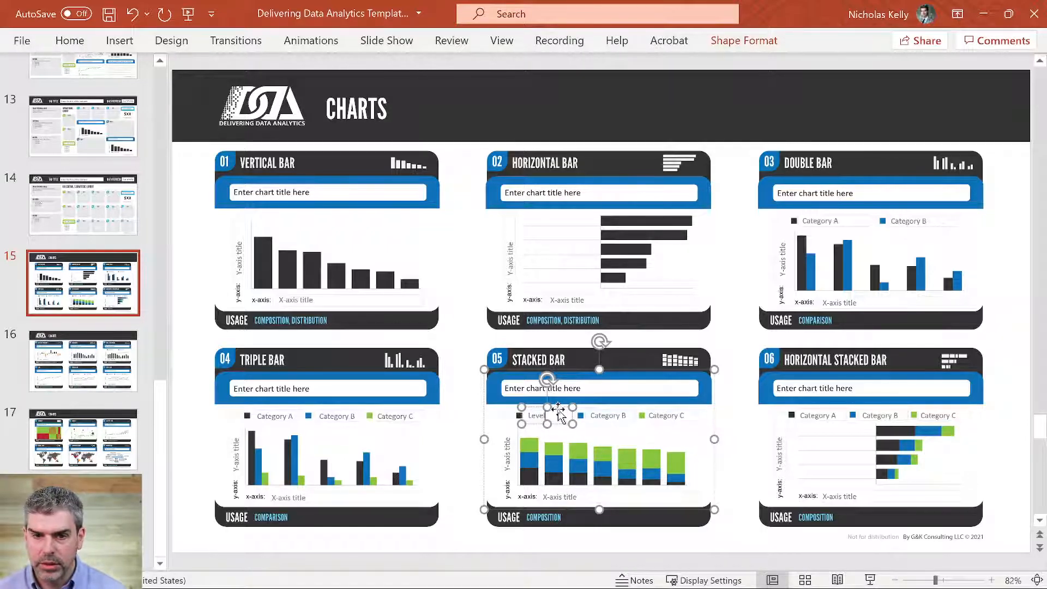
double_click(536, 415)
text(Ma)
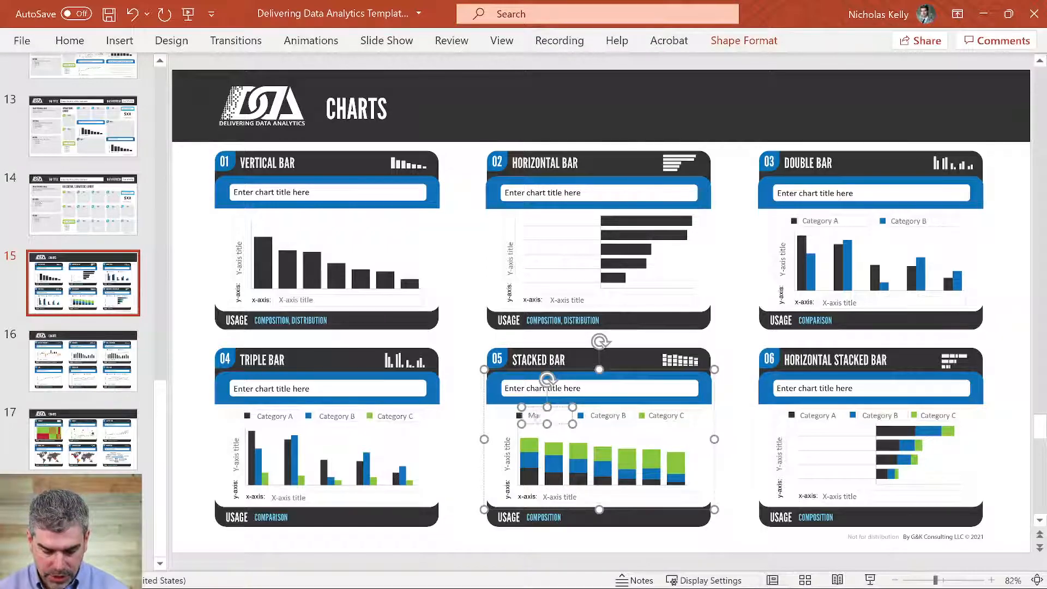
text(nager)
Rename the Stacked Bar chart's Category B legend entry to "SM" and its Category C entry to "D+".
double_click(608, 417)
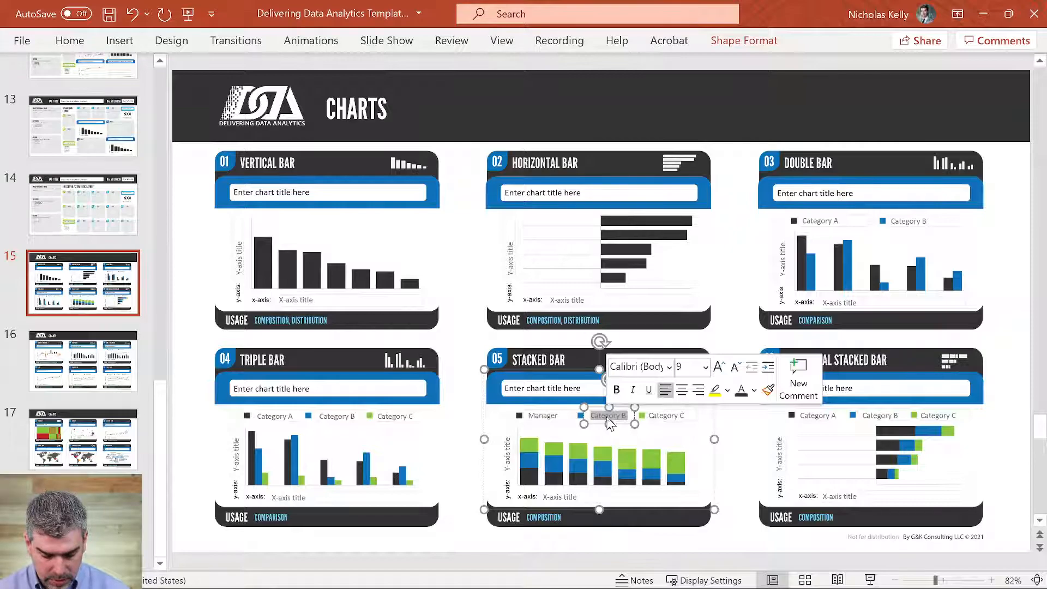
text(SM)
click(674, 416)
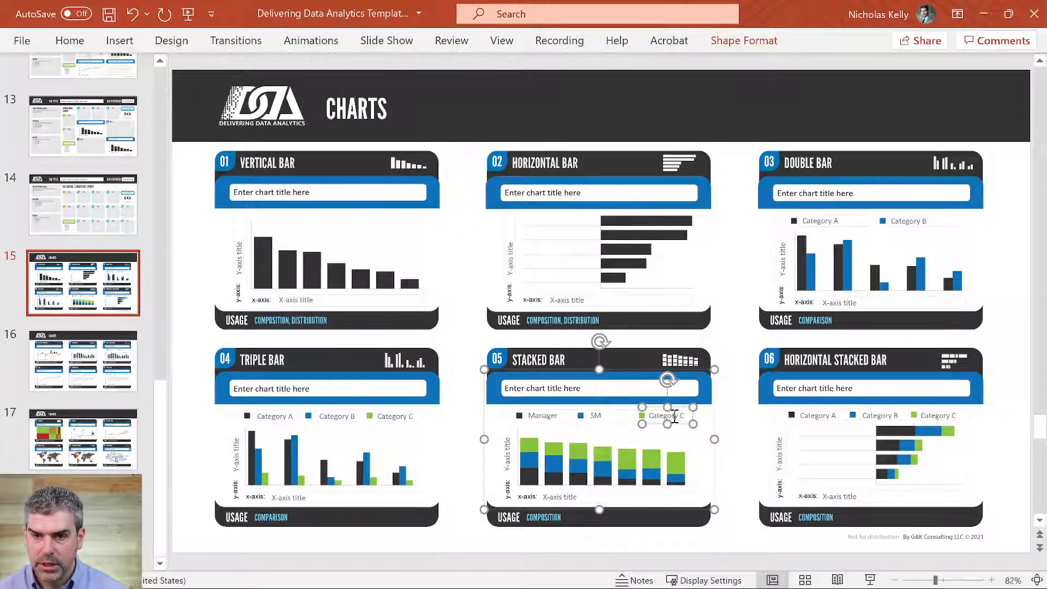
double_click(675, 416)
text(D)
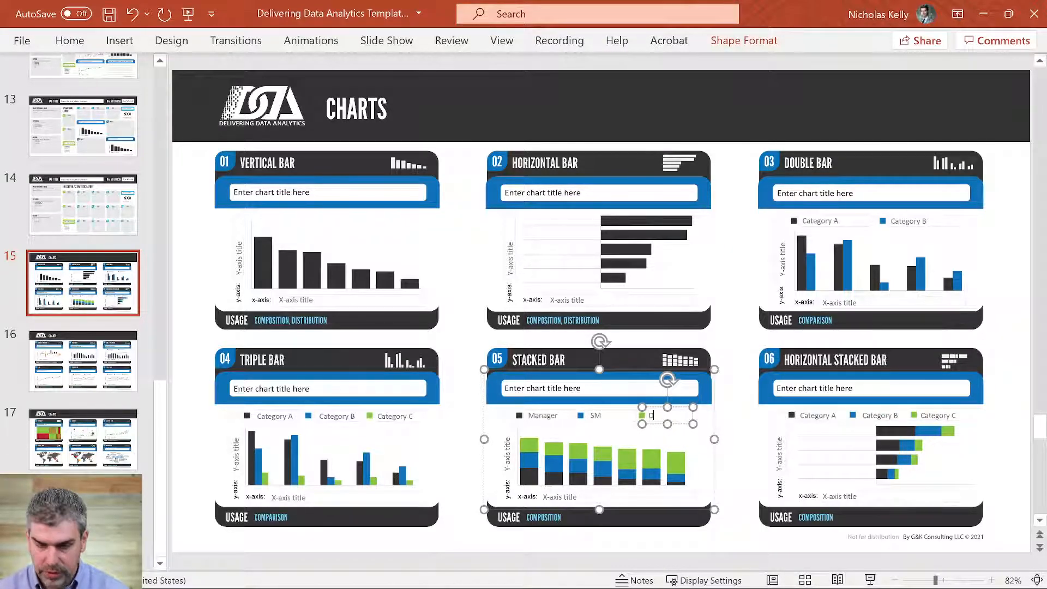
text(+)
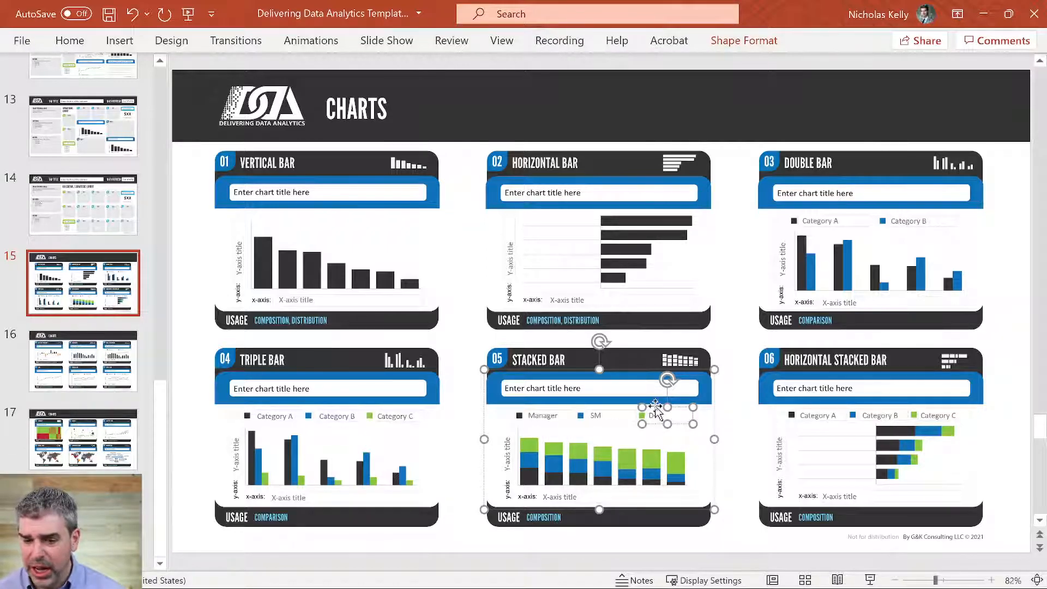
click(729, 382)
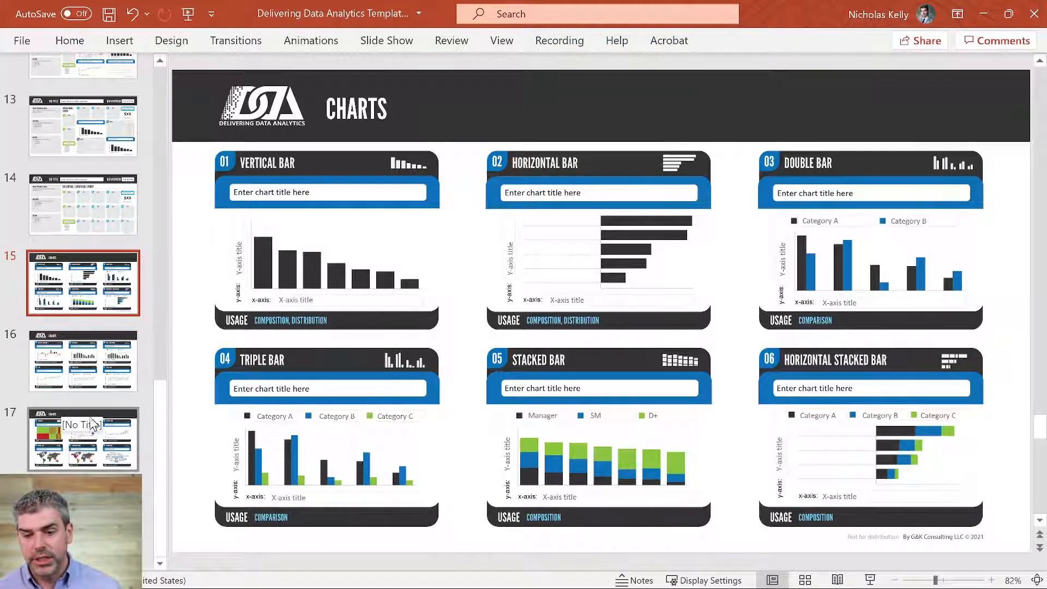
click(99, 451)
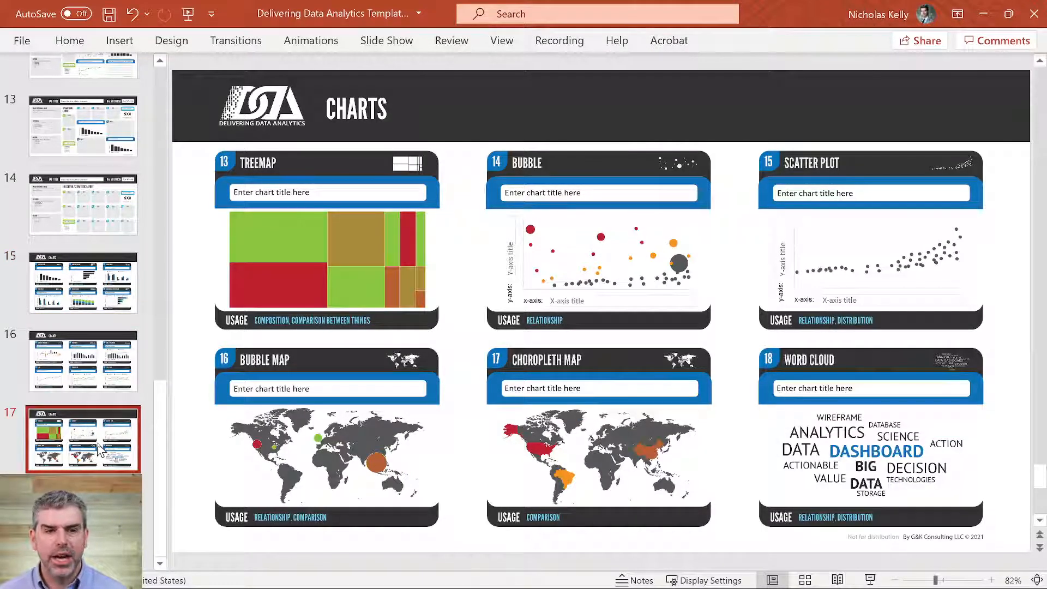
click(91, 373)
click(93, 294)
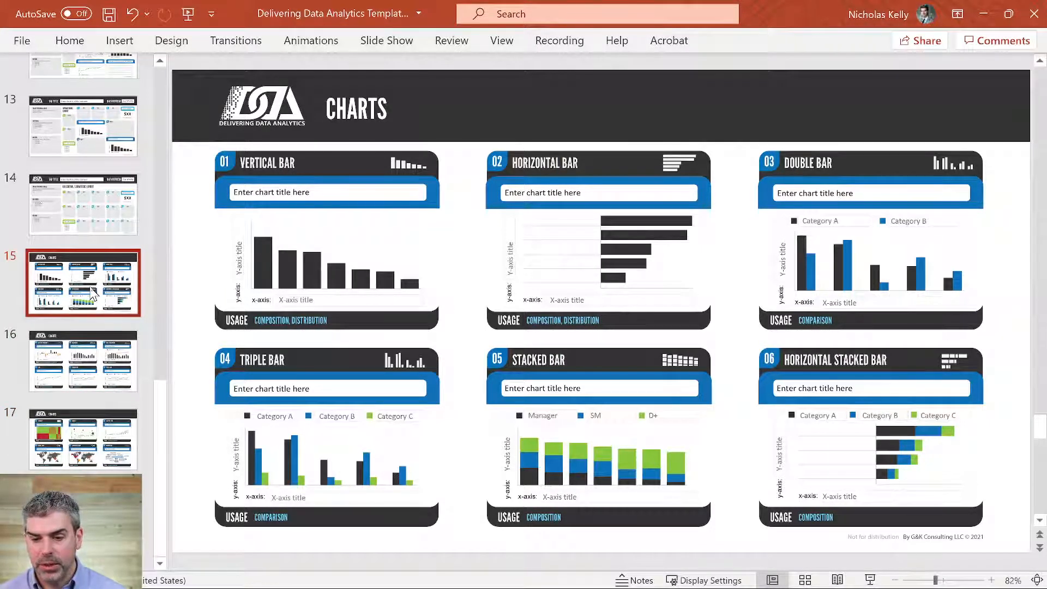
click(101, 218)
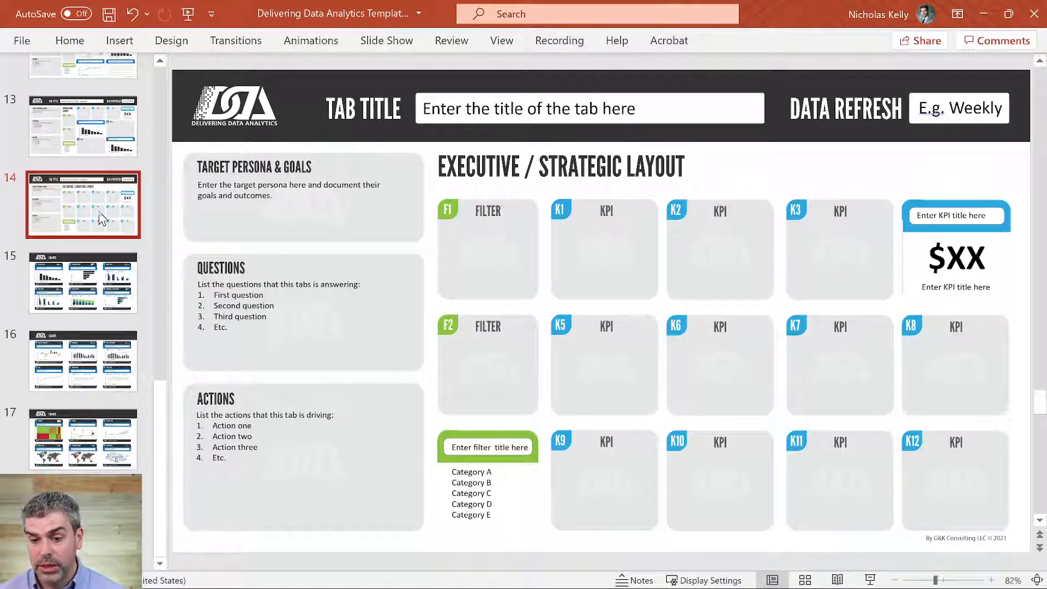
click(112, 270)
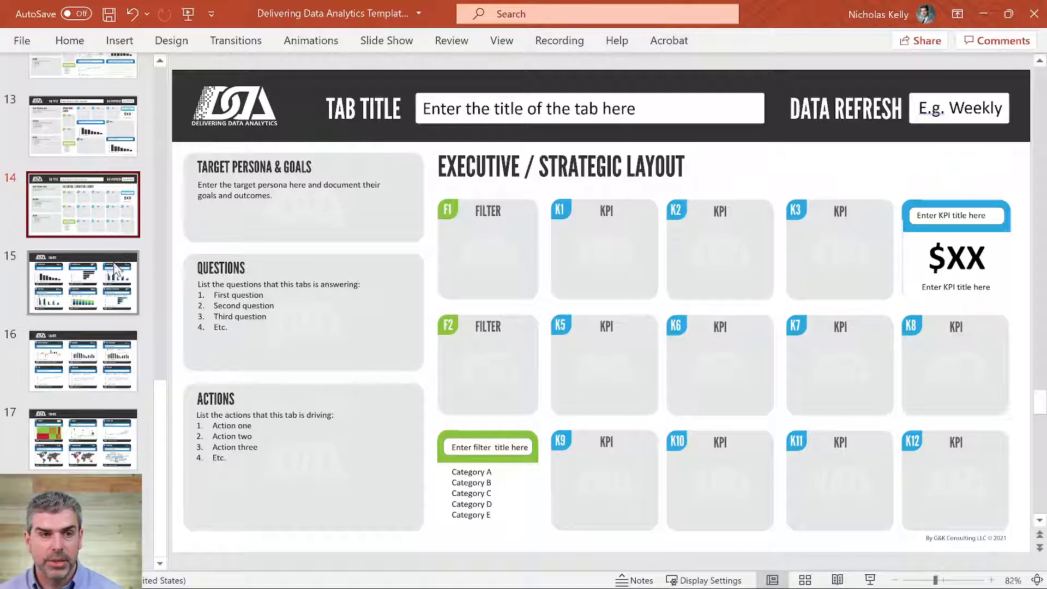